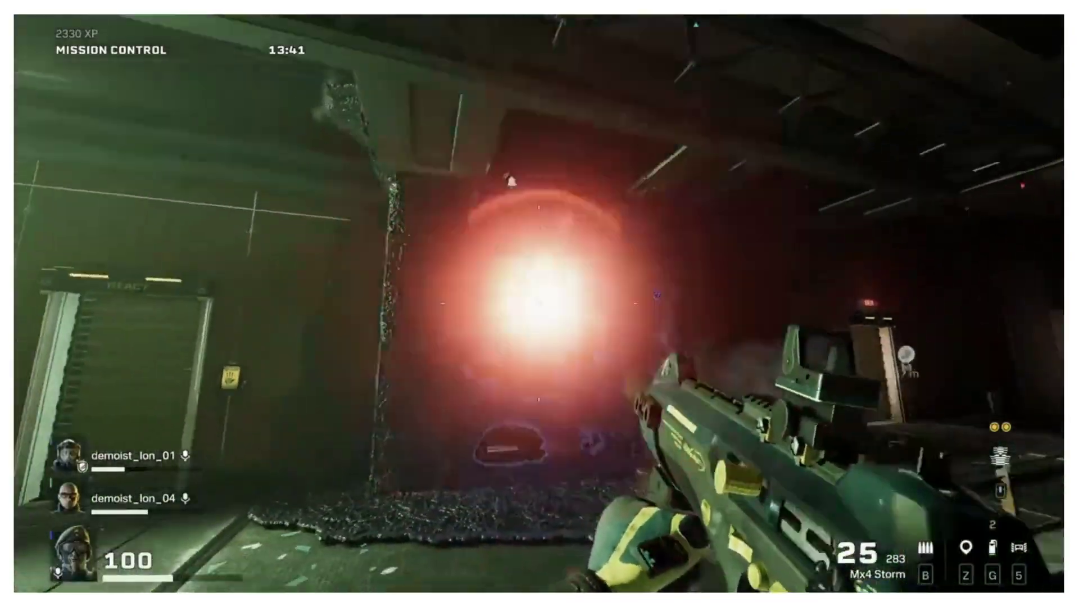
# Step: Fire and reload, advance up the stairs through the dark corridor, then shoot the enemy's weak point
pyautogui.moveTo(540, 304); pyautogui.dragTo(540, 304)
pyautogui.press('r')
pyautogui.press('w')
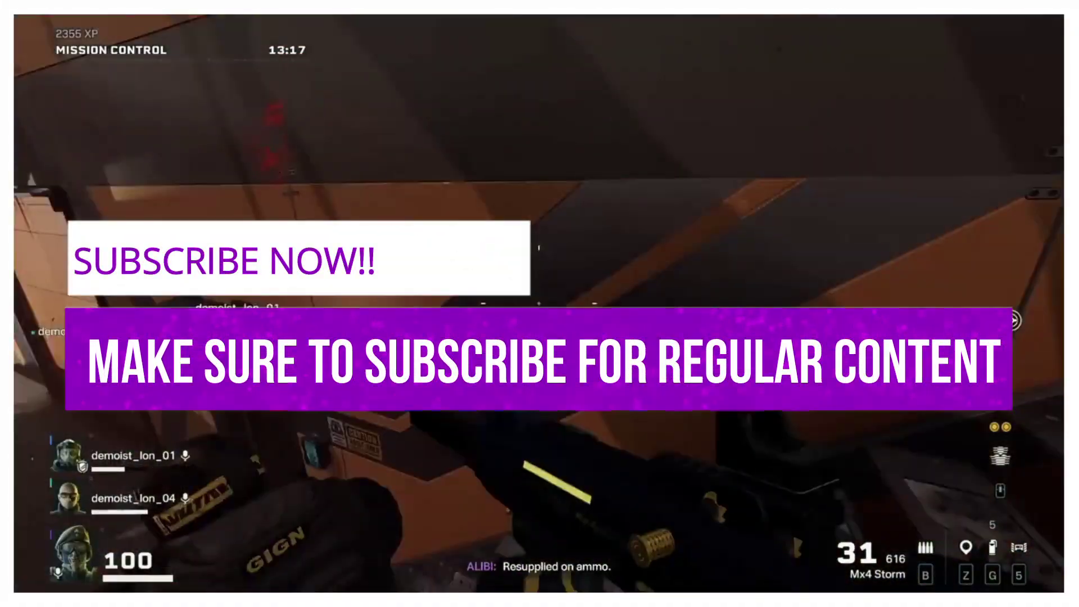
pyautogui.press('w')
pyautogui.press('w')
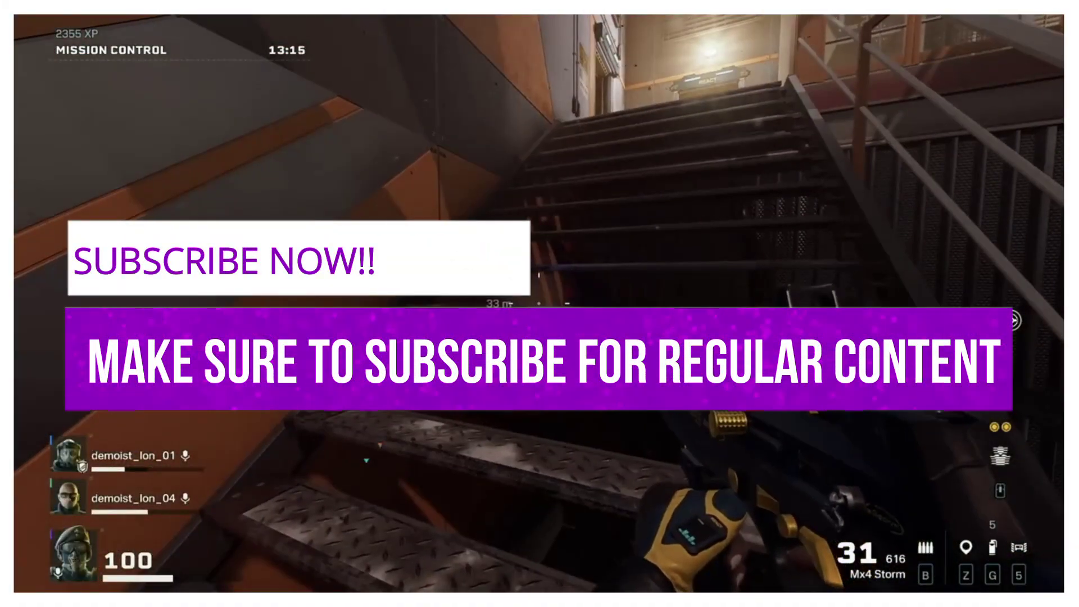
pyautogui.press('w')
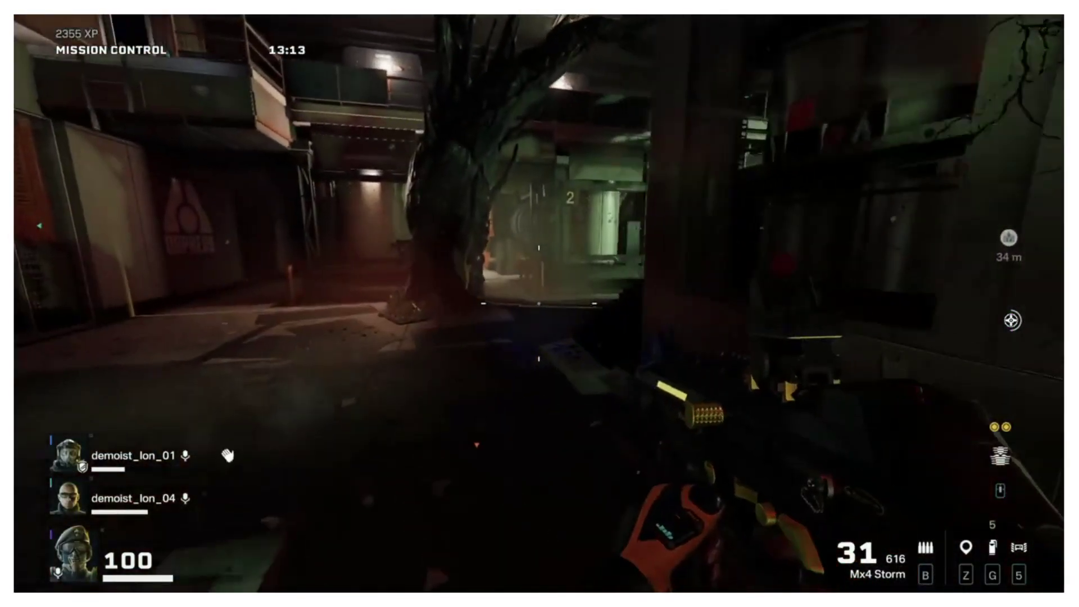
pyautogui.press('w')
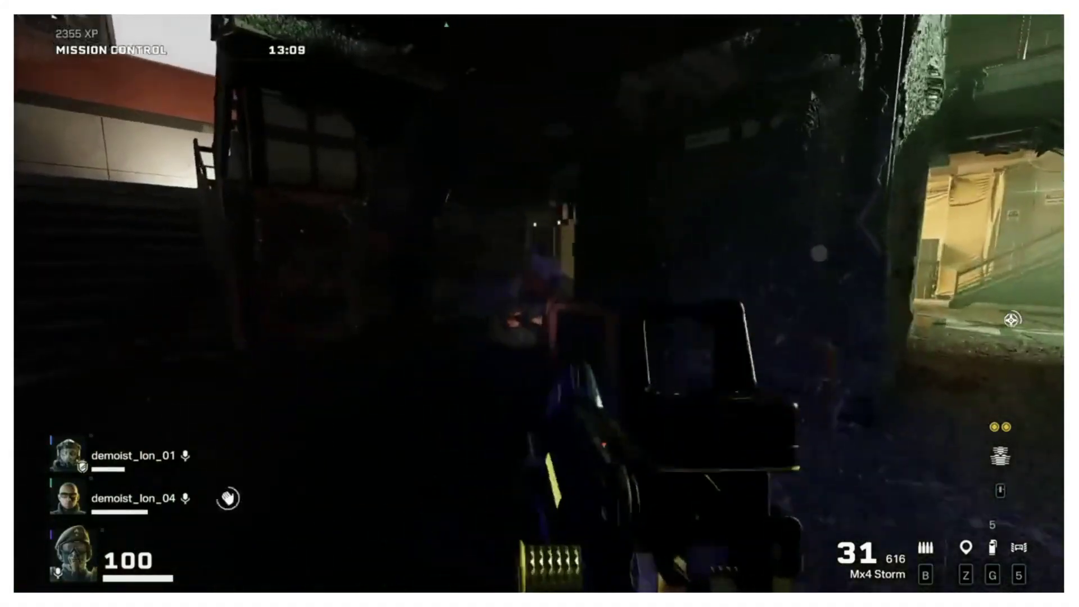
pyautogui.click(540, 304)
# Step: Fire at the enemy again, then scroll the Playlists down to the Call Of Duty Modern Warfare 2019 and Warzone playlists
pyautogui.press('w')
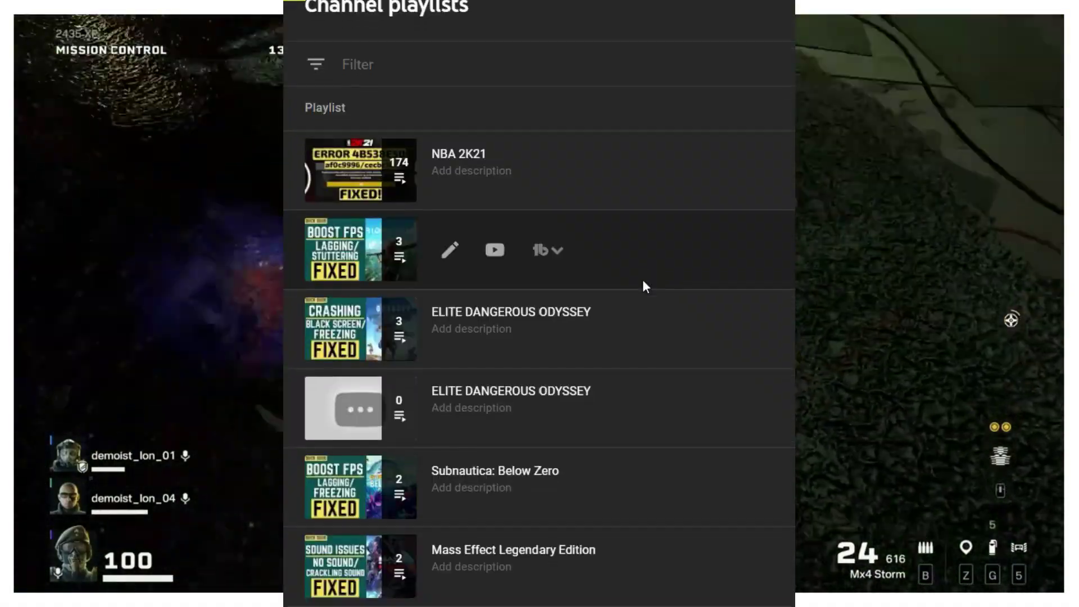
pyautogui.click(540, 304)
pyautogui.scroll(-8, 646, 286)
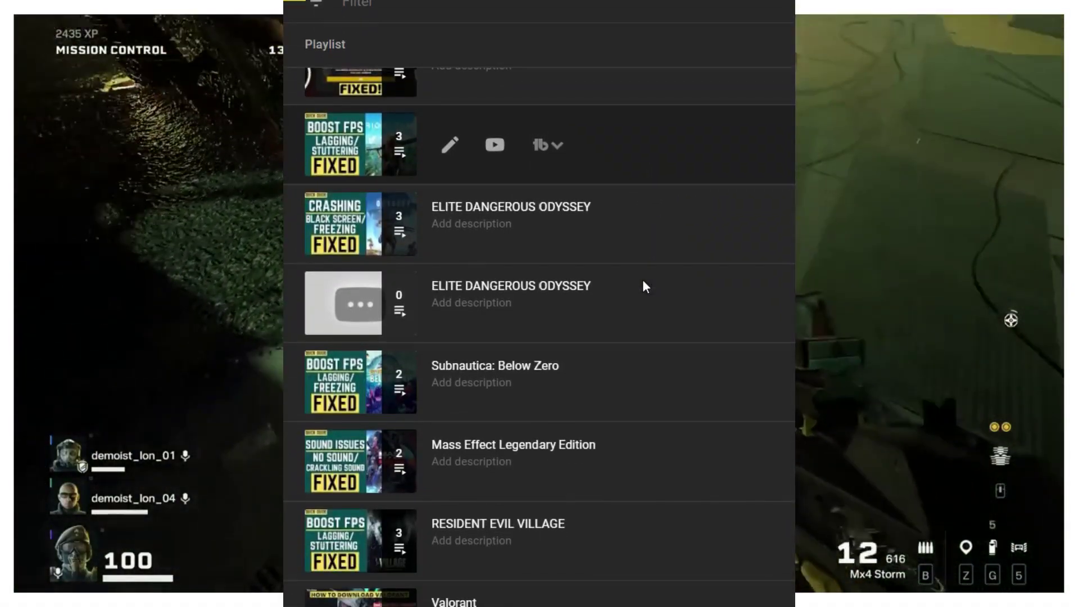
pyautogui.scroll(-9, 643, 281)
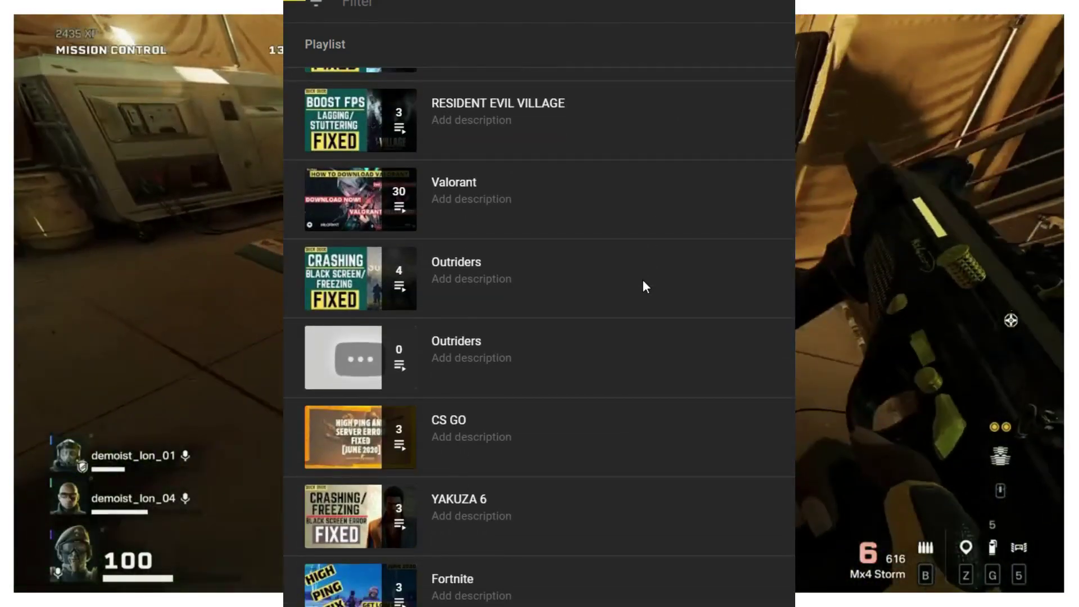
pyautogui.scroll(-12, 643, 278)
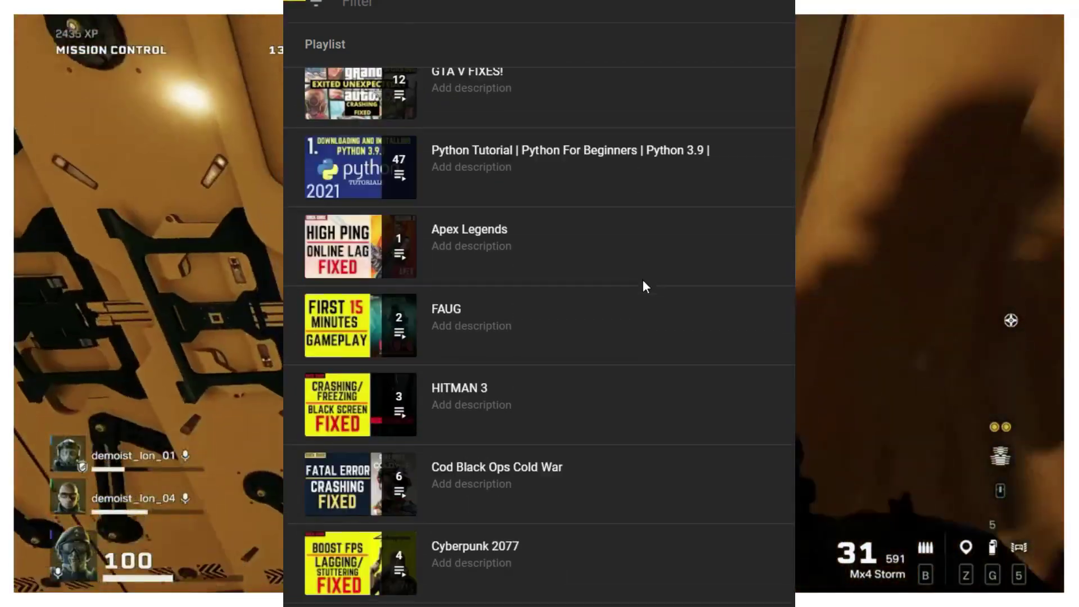
pyautogui.scroll(-20, 540, 337)
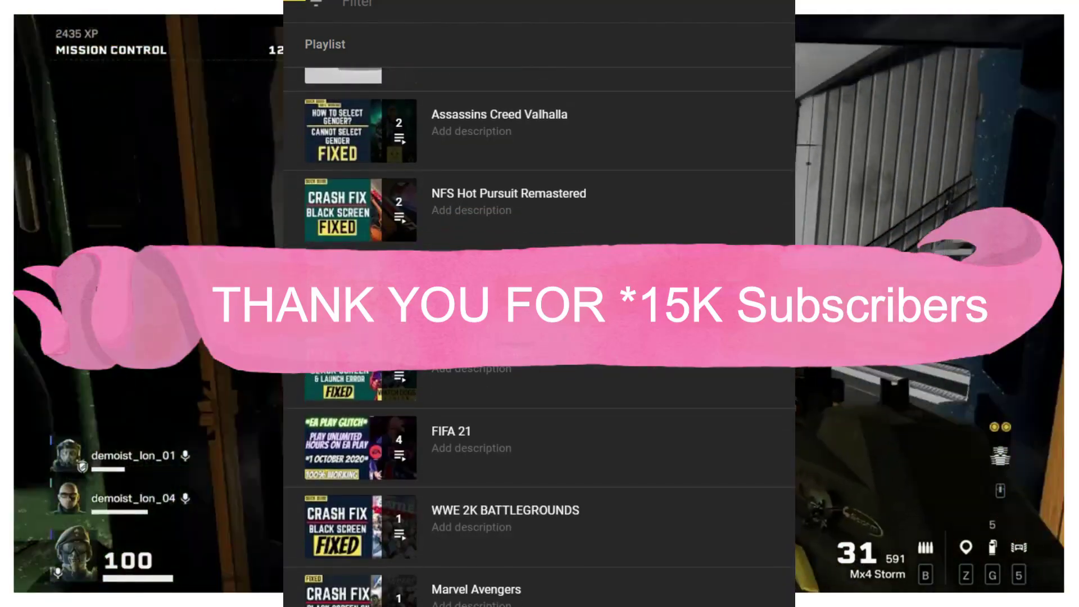
pyautogui.scroll(-8, 539, 338)
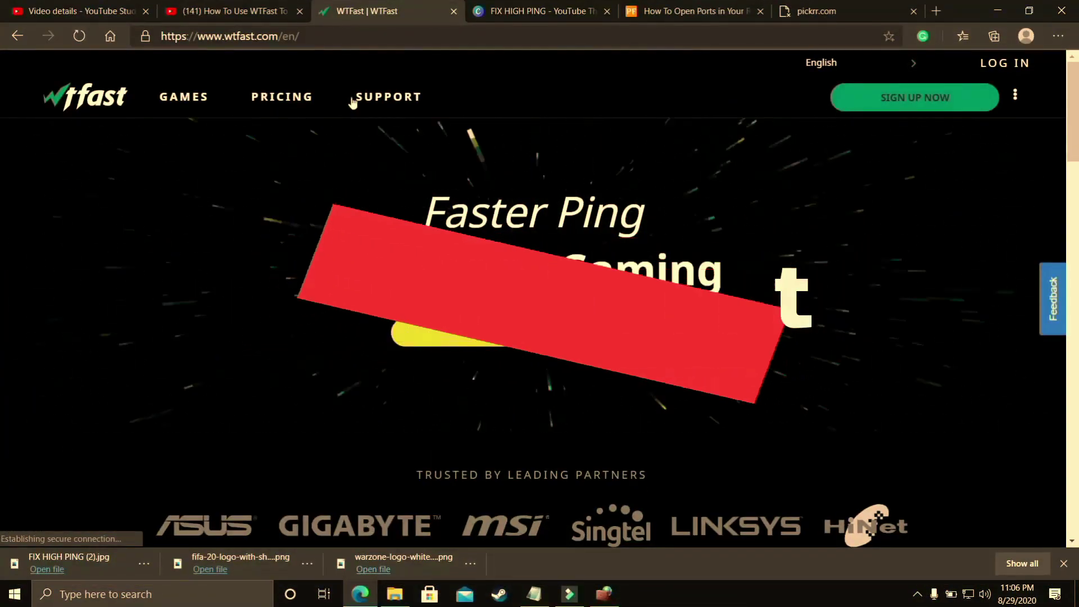
# Step: Scroll through the wtfast.com homepage, then switch to the 'How To Use WTFast' video tab
pyautogui.scroll(-3, 218, 169)
pyautogui.scroll(-4, 221, 179)
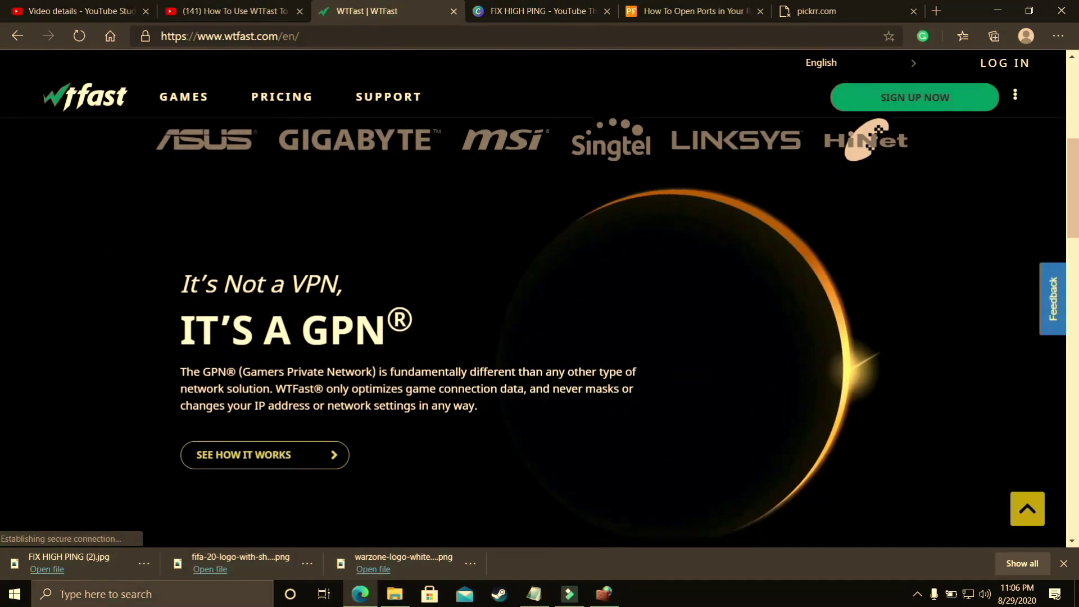
pyautogui.scroll(-6, 453, 288)
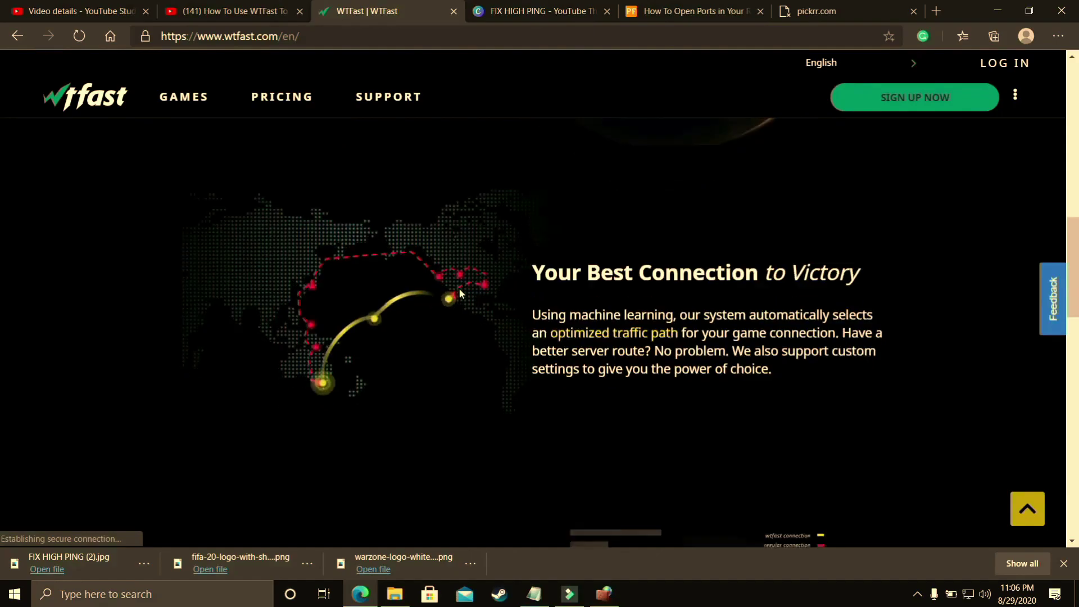
pyautogui.scroll(-5, 459, 292)
pyautogui.scroll(-5, 460, 289)
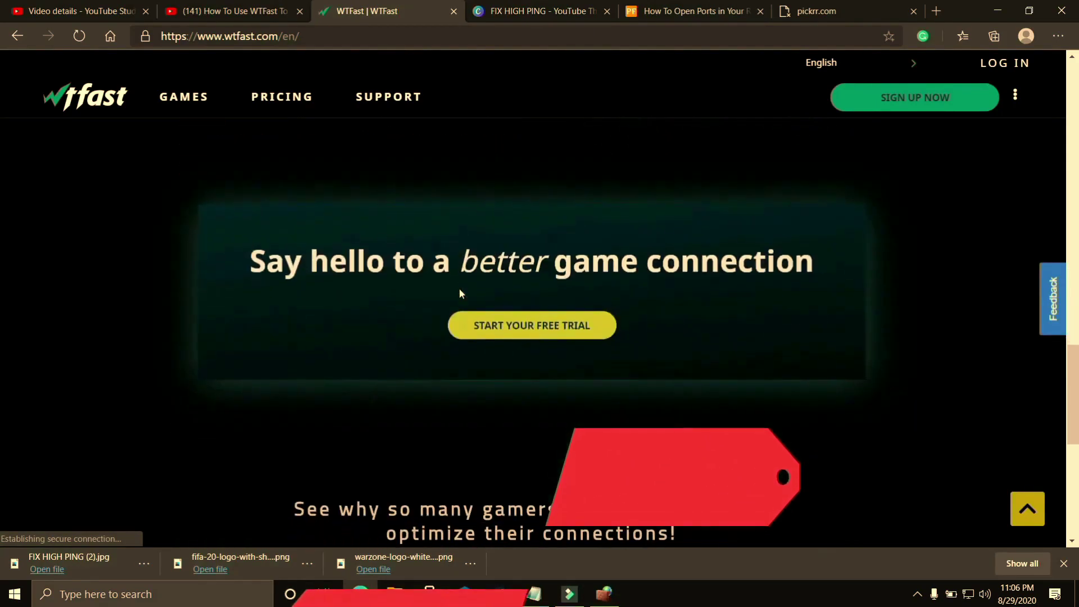
pyautogui.scroll(-6, 460, 289)
pyautogui.click(193, 8)
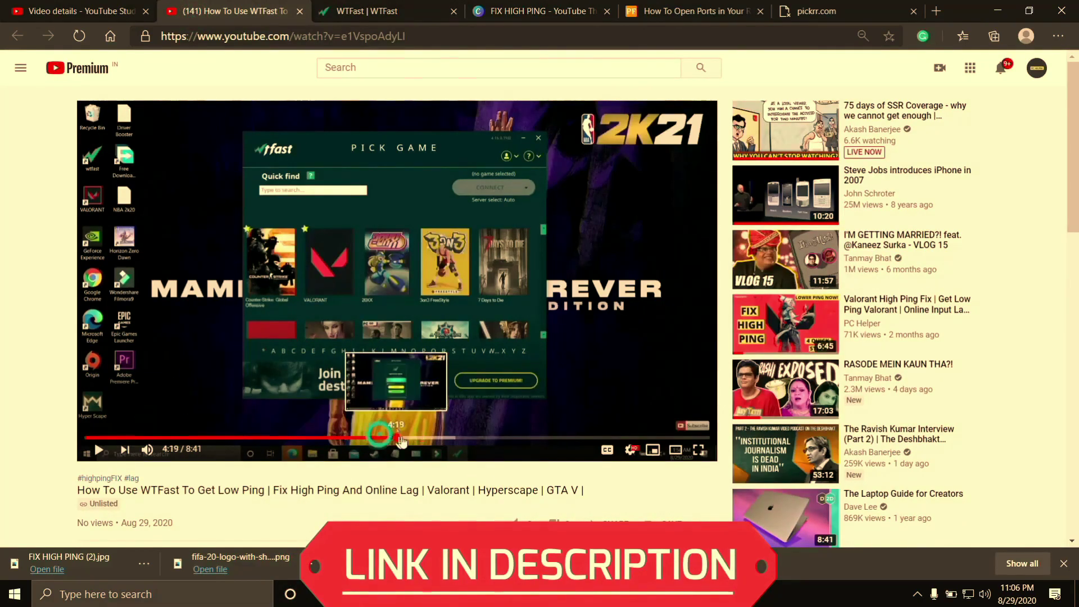
# Step: Skip the WTFast tutorial ahead to about 4:54 and zoom the page in
pyautogui.moveTo(411, 438); pyautogui.dragTo(436, 438)
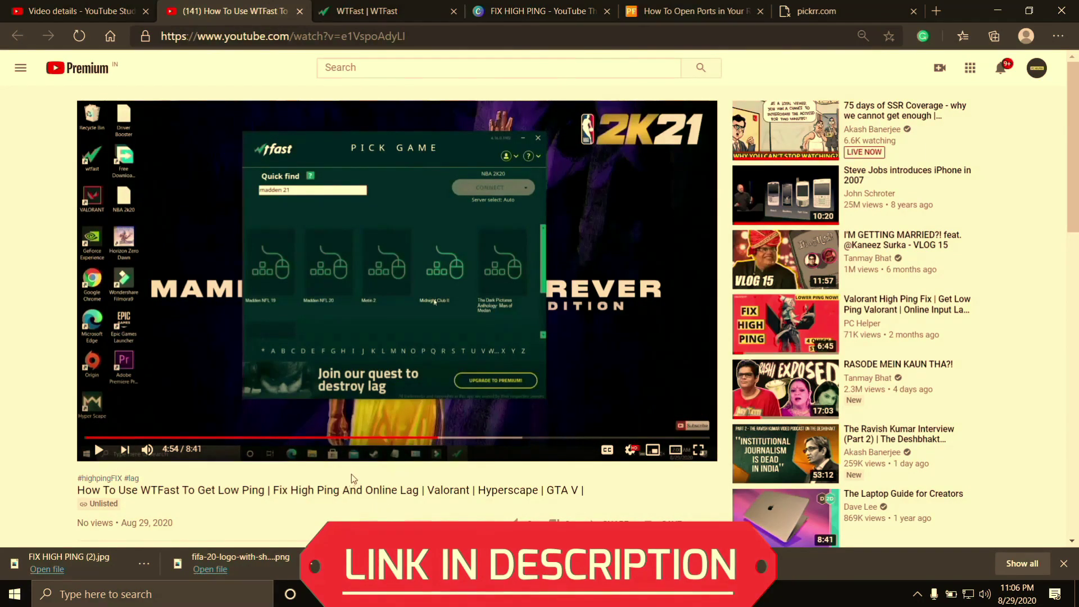
pyautogui.hotkey('ctrl', '+')
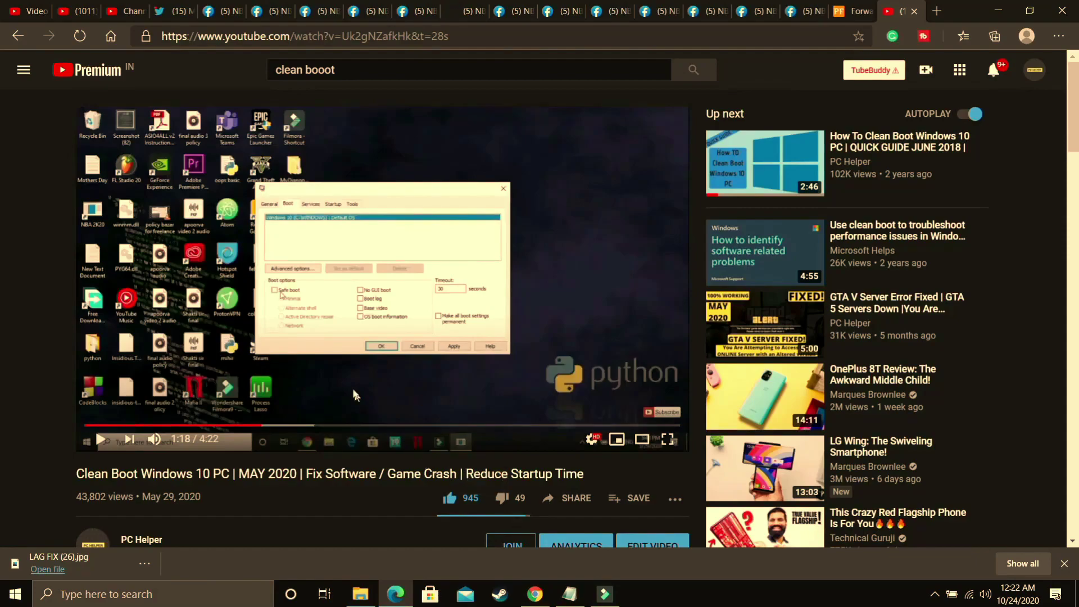
pyautogui.scroll(-3, 398, 376)
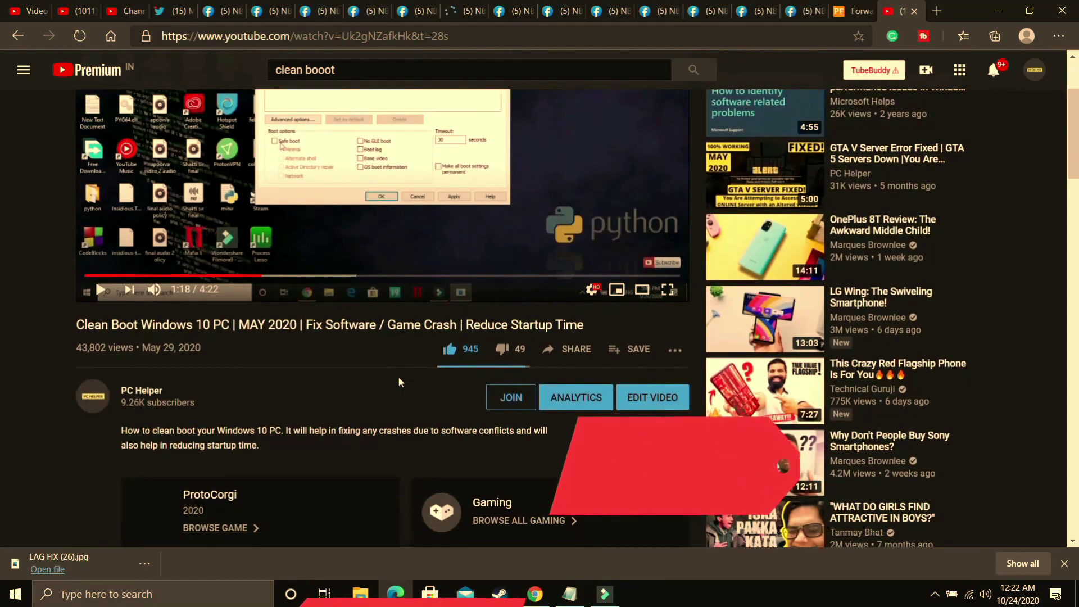
pyautogui.scroll(3, 381, 393)
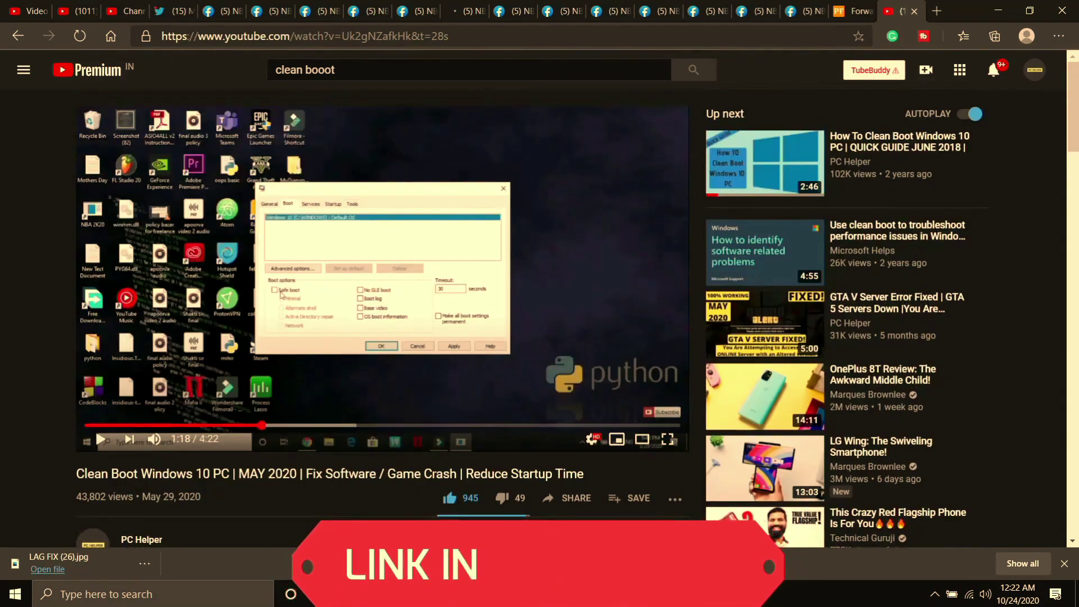
pyautogui.scroll(2, 433, 472)
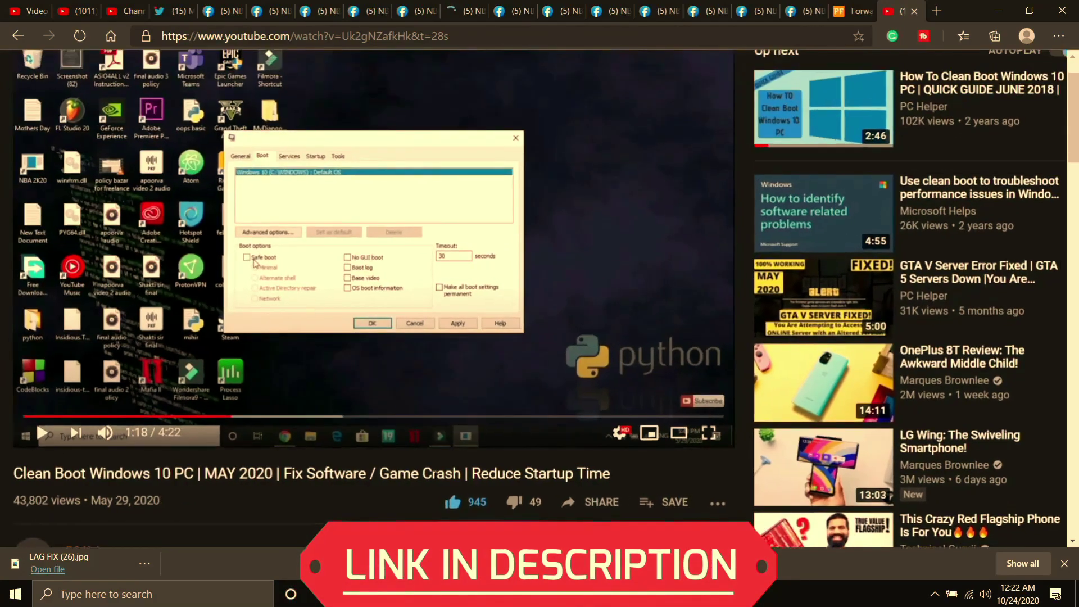
pyautogui.hscroll(-2, 434, 474)
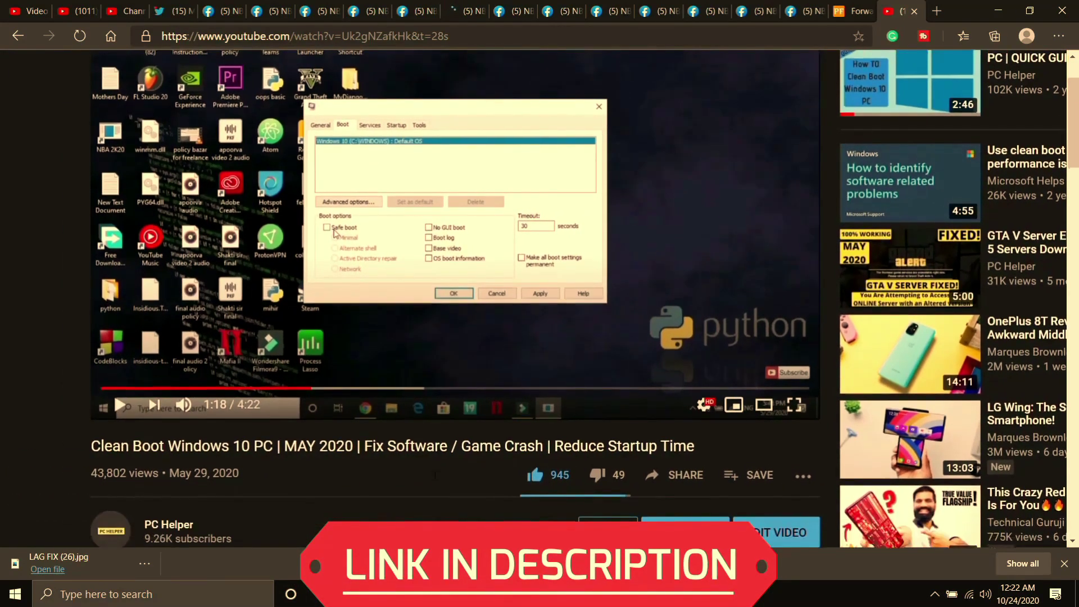
pyautogui.scroll(2, 434, 477)
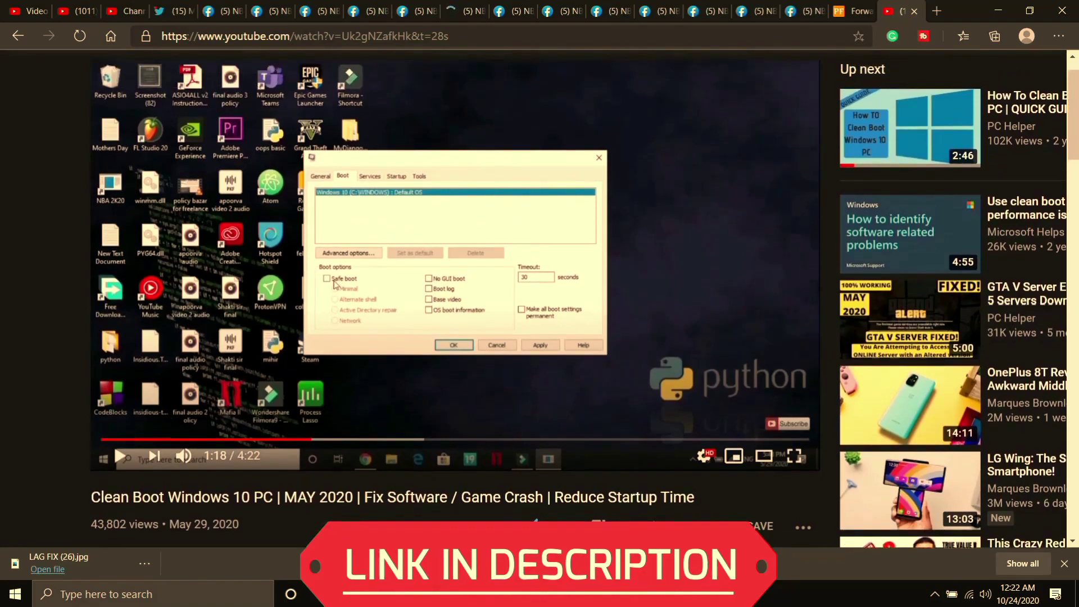
pyautogui.scroll(-3, 434, 474)
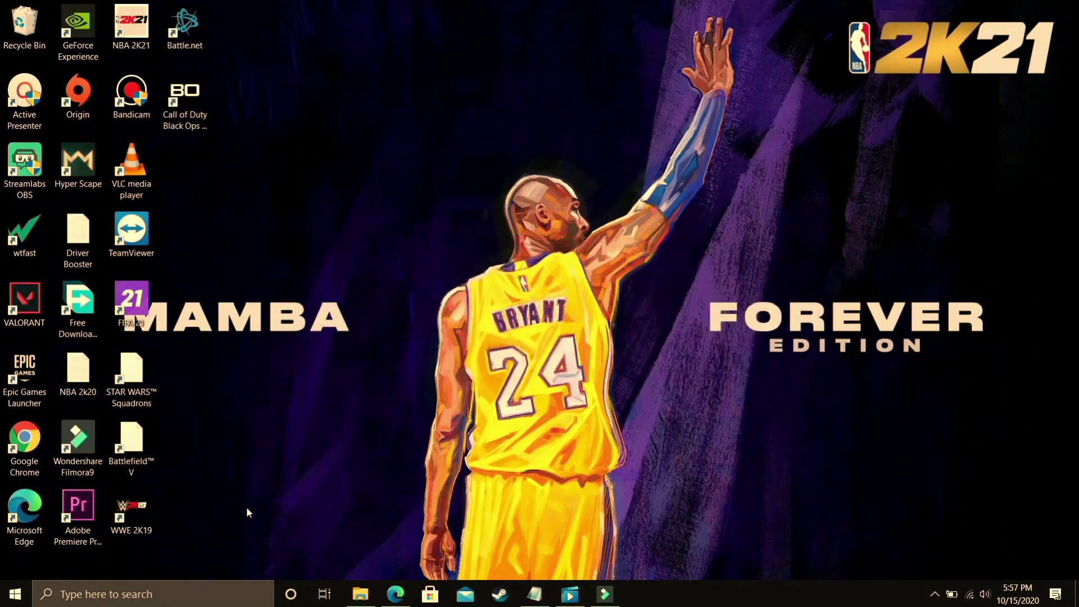
# Step: Open Command Prompt and ping 1.1.1.1, highlighting its 11 ms average
pyautogui.click(141, 602)
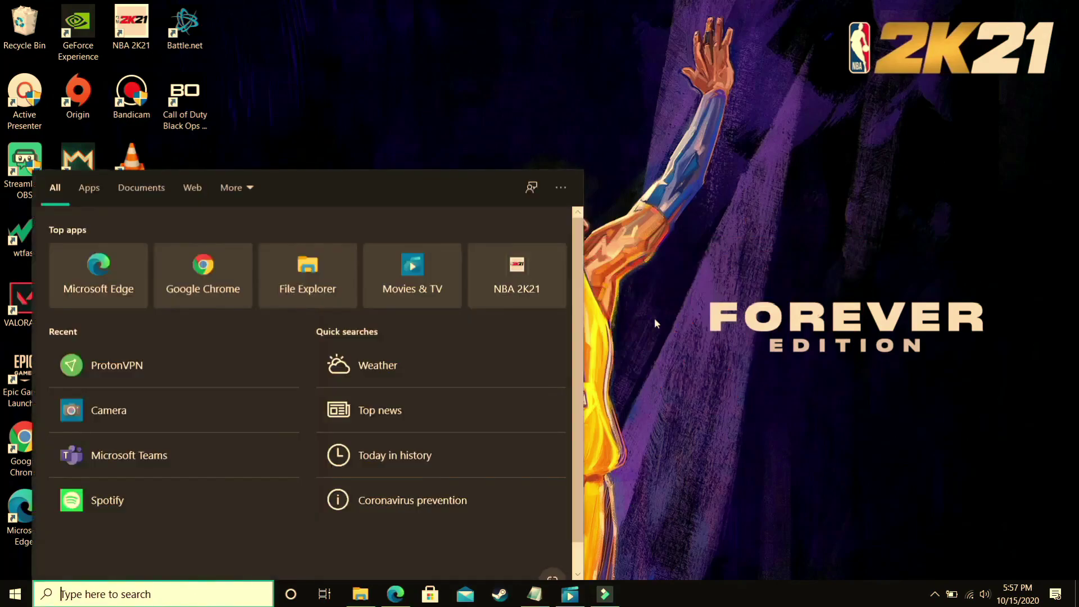
pyautogui.write('cmd')
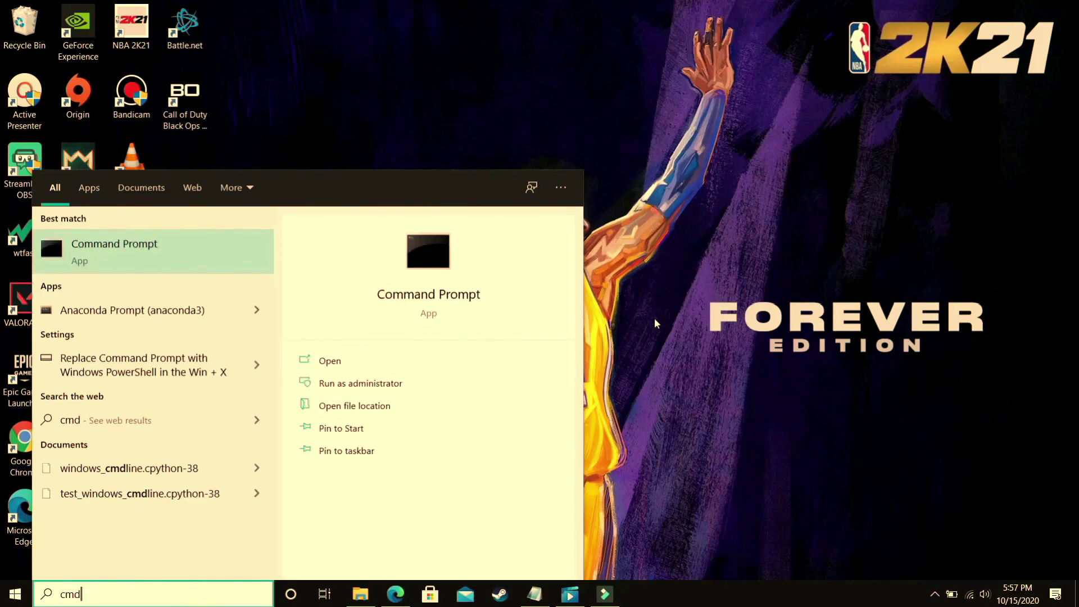
pyautogui.press('Return')
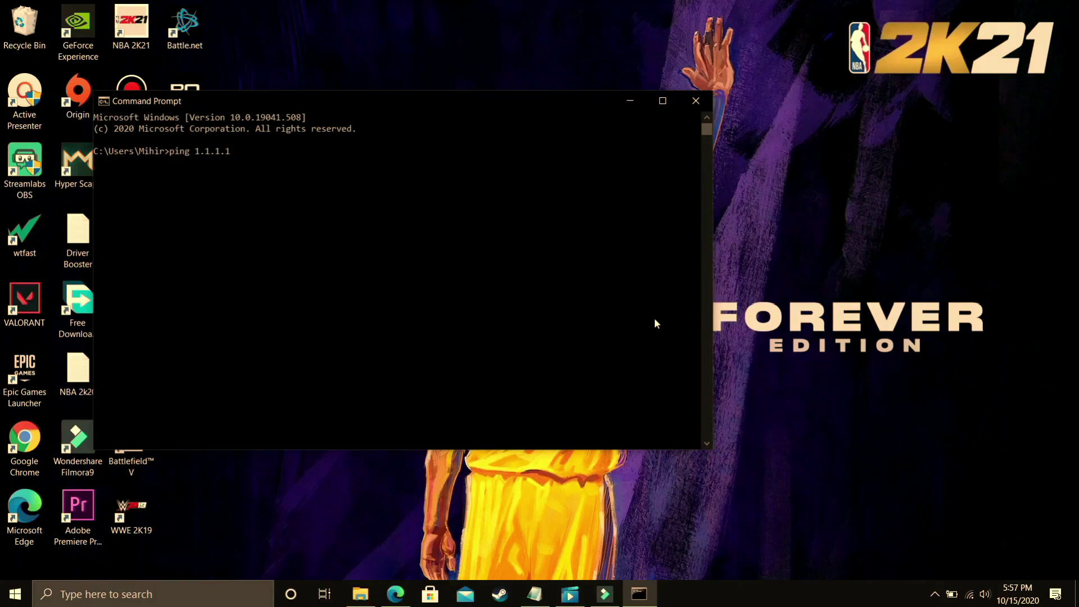
pyautogui.press('Return')
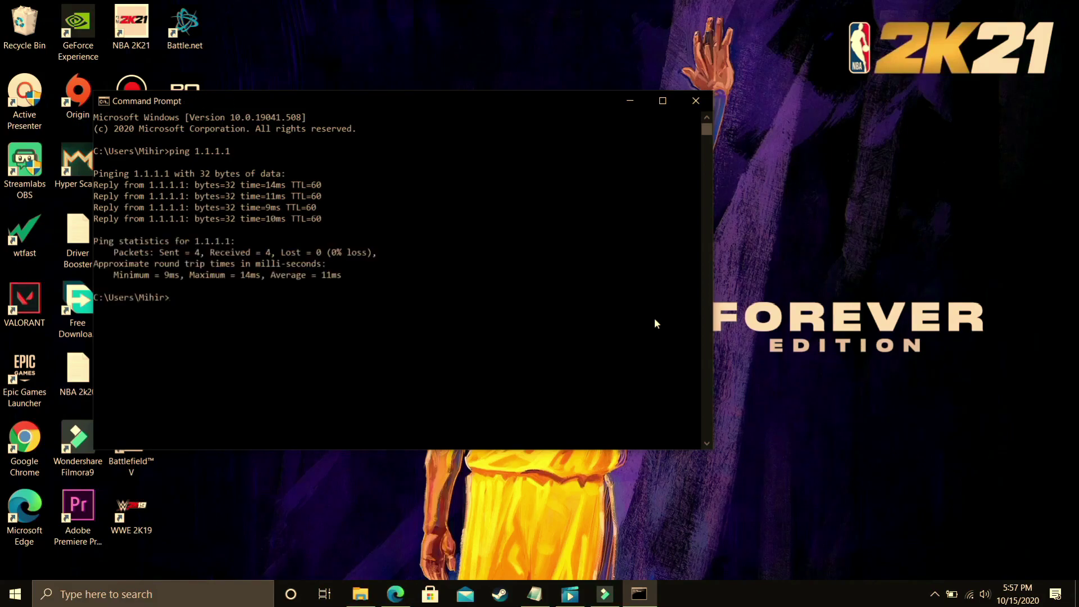
pyautogui.moveTo(271, 274); pyautogui.dragTo(324, 279)
# Step: Ping 8.8.8.8 and compare its 17 ms average and 25% loss against 1.1.1.1
pyautogui.click(217, 304)
pyautogui.write('ping 8.8.8.8')
pyautogui.press('Return')
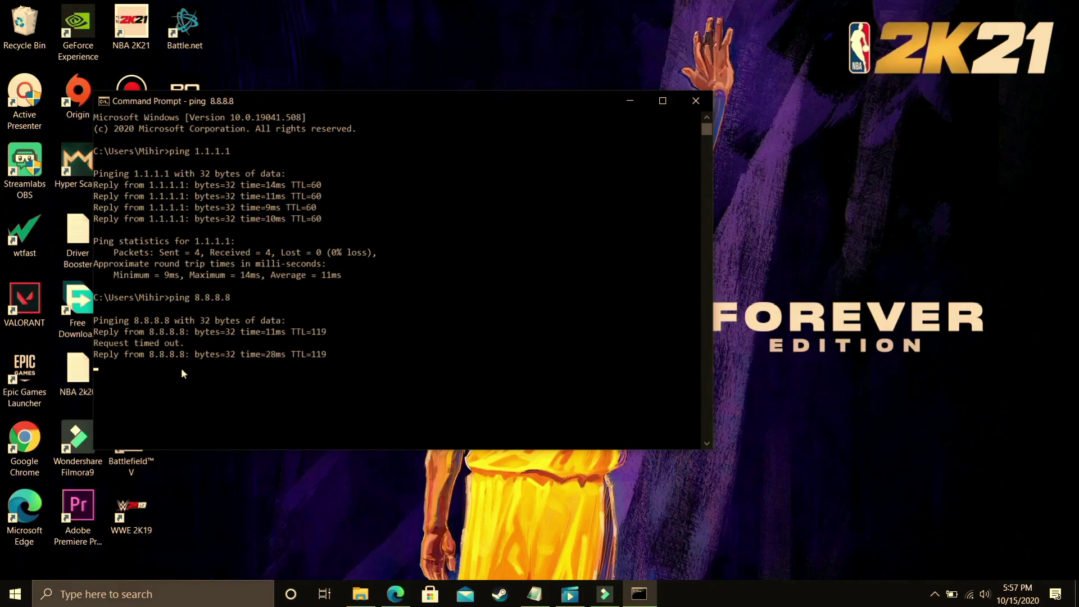
pyautogui.scroll(-3, 324, 387)
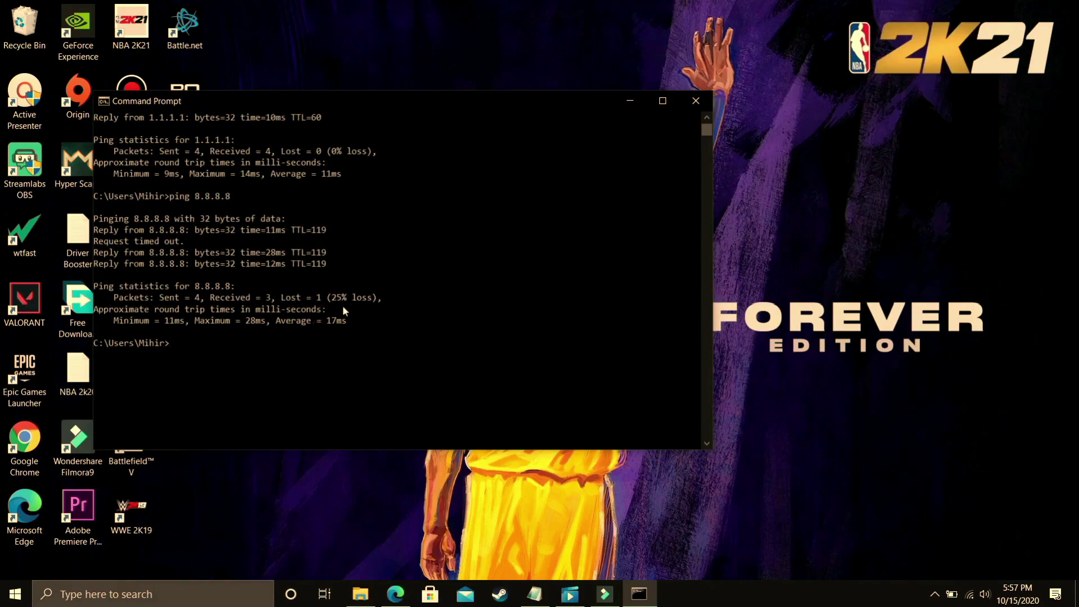
pyautogui.scroll(1, 262, 263)
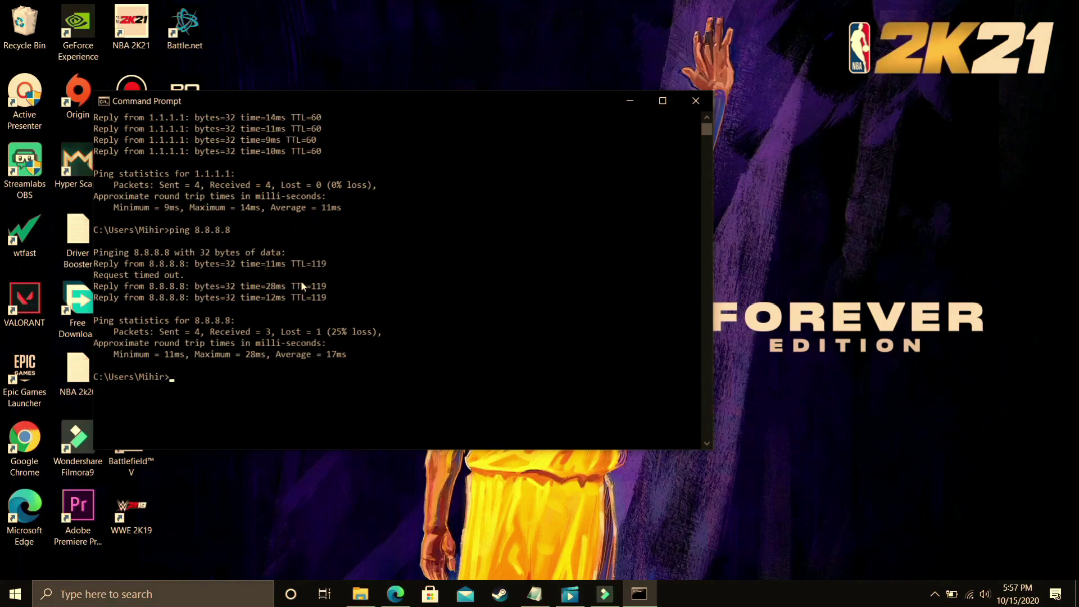
pyautogui.scroll(2, 281, 284)
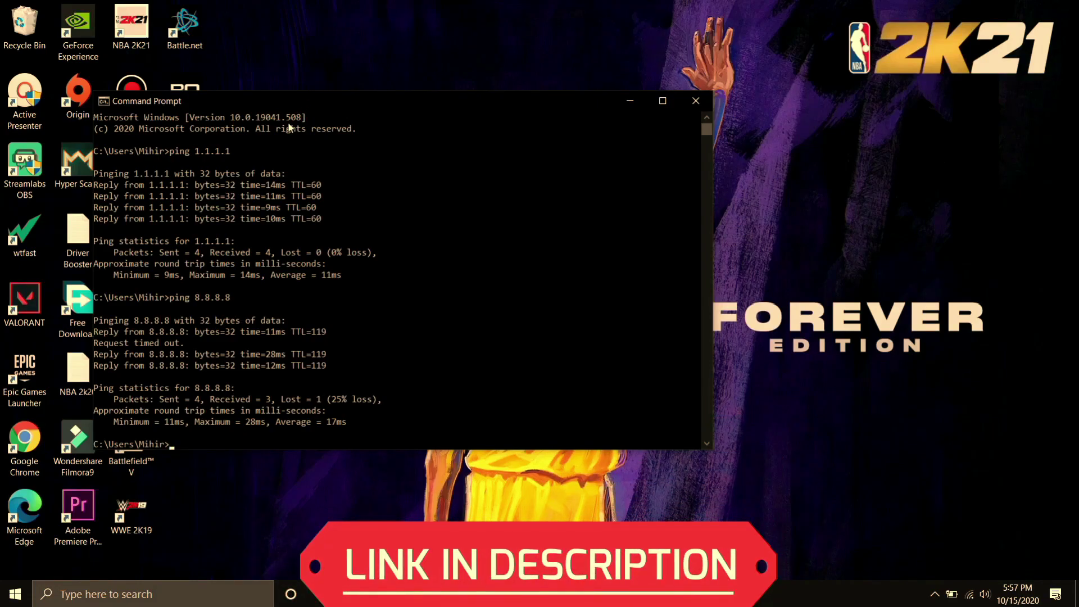
# Step: Open the Wi-Fi connection's Internet Protocol Version 4 (TCP/IPv4) properties from View network connections
pyautogui.click(117, 599)
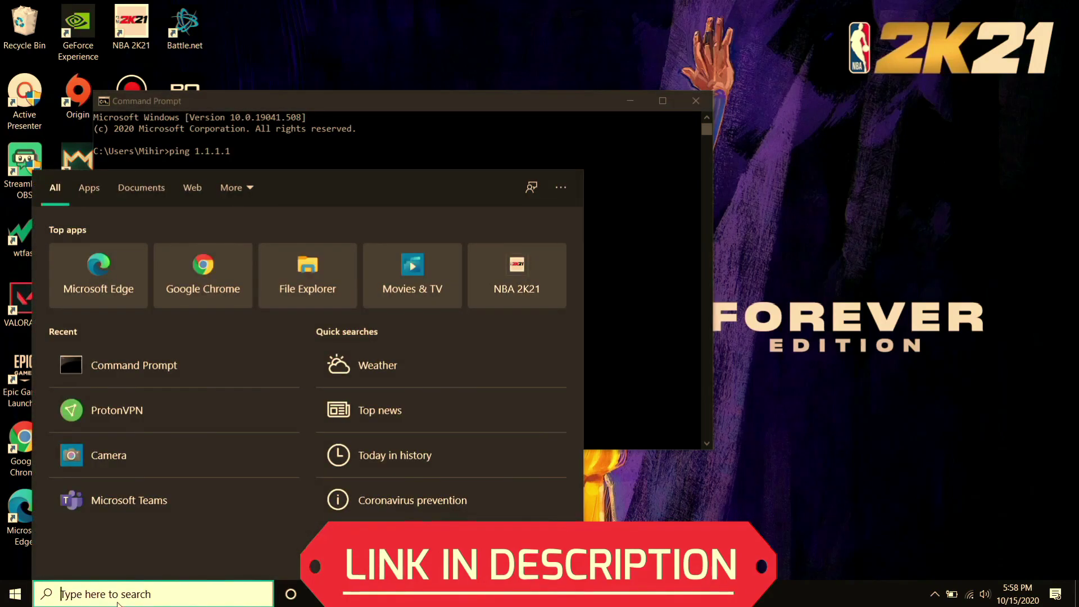
pyautogui.write('view ')
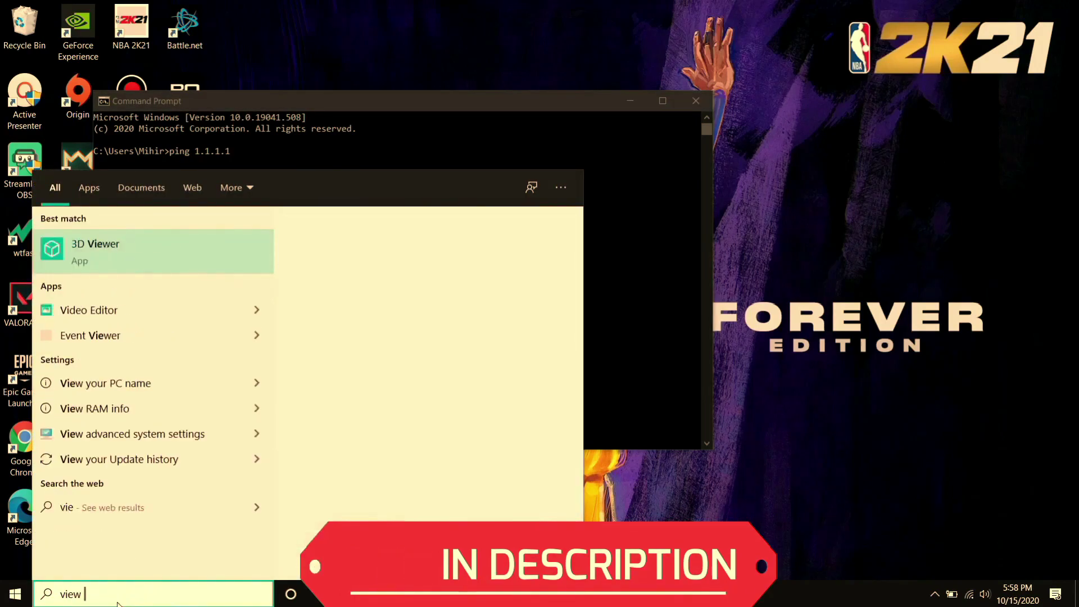
pyautogui.write('netwo')
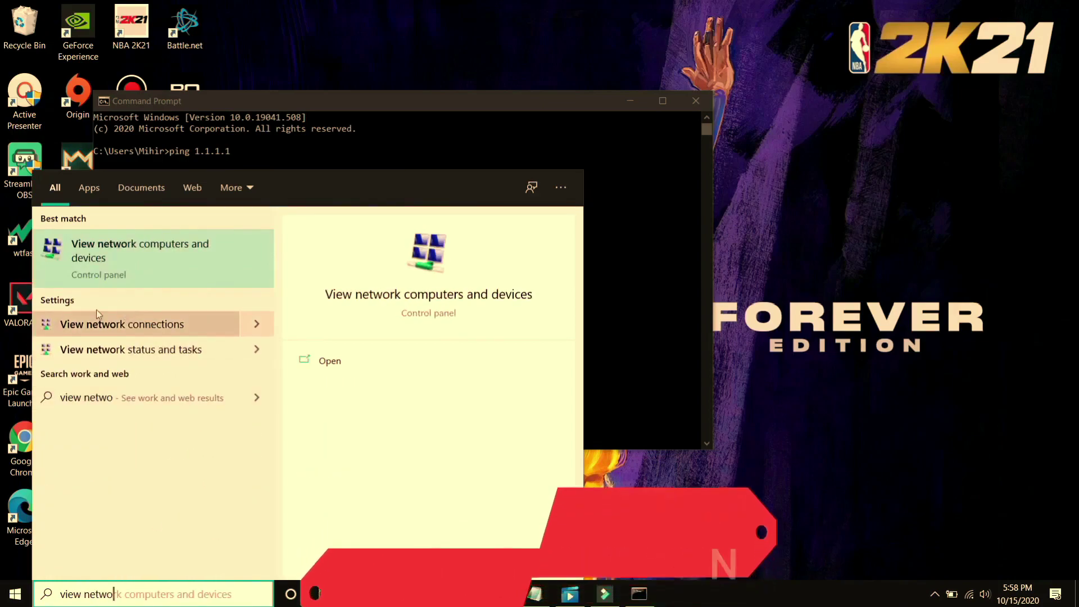
pyautogui.write('r')
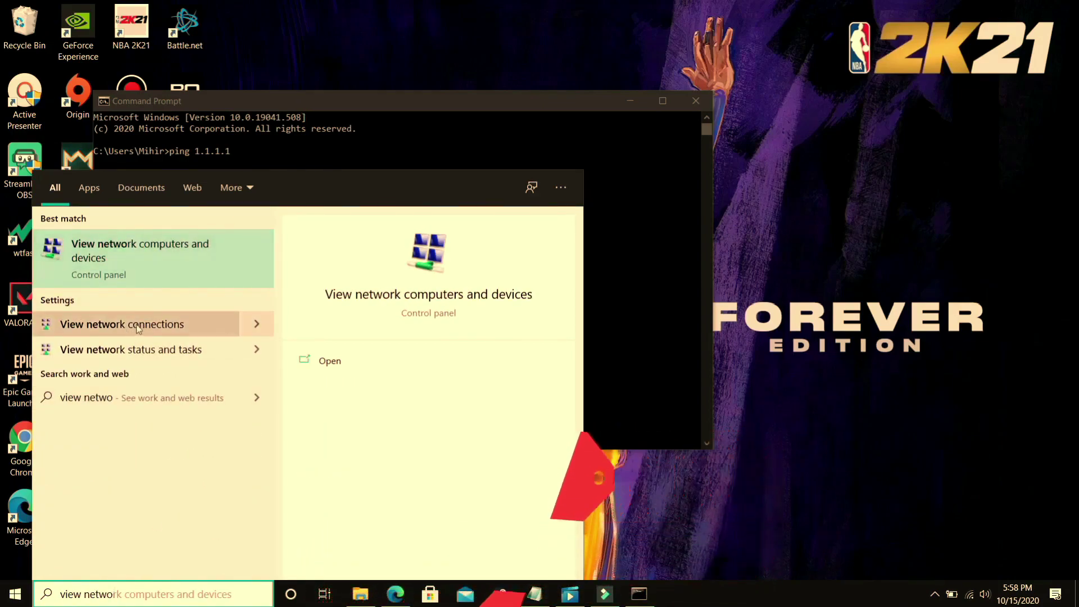
pyautogui.click(126, 325)
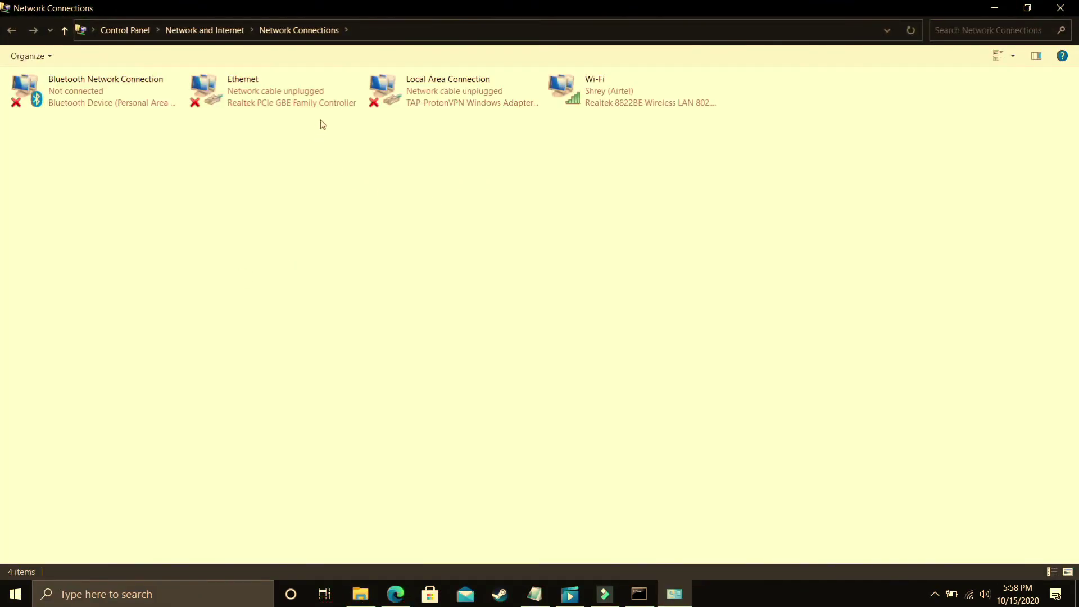
pyautogui.doubleClick(607, 99)
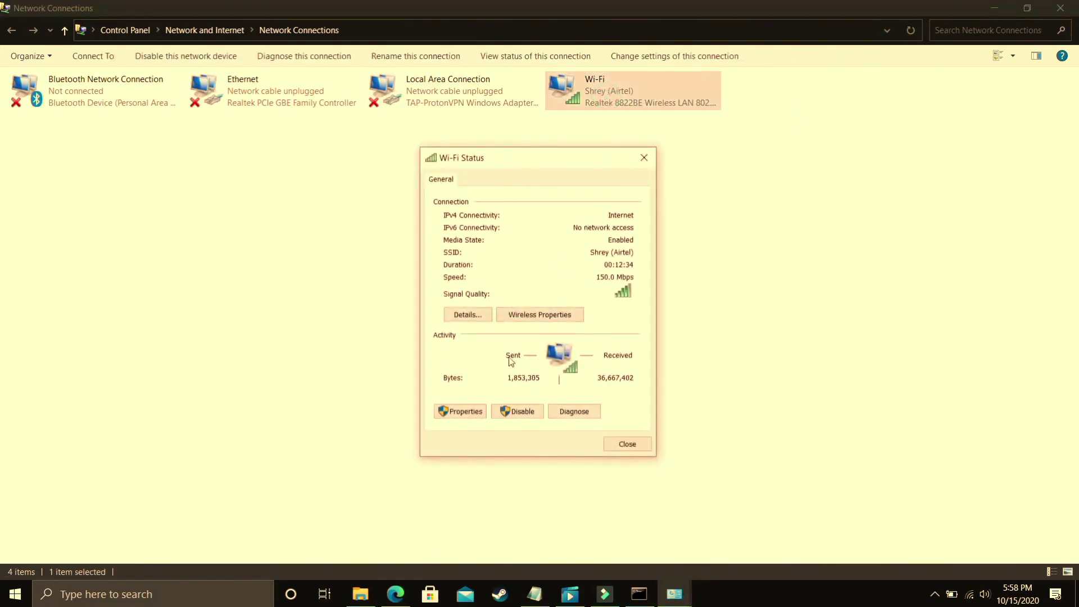
pyautogui.click(450, 414)
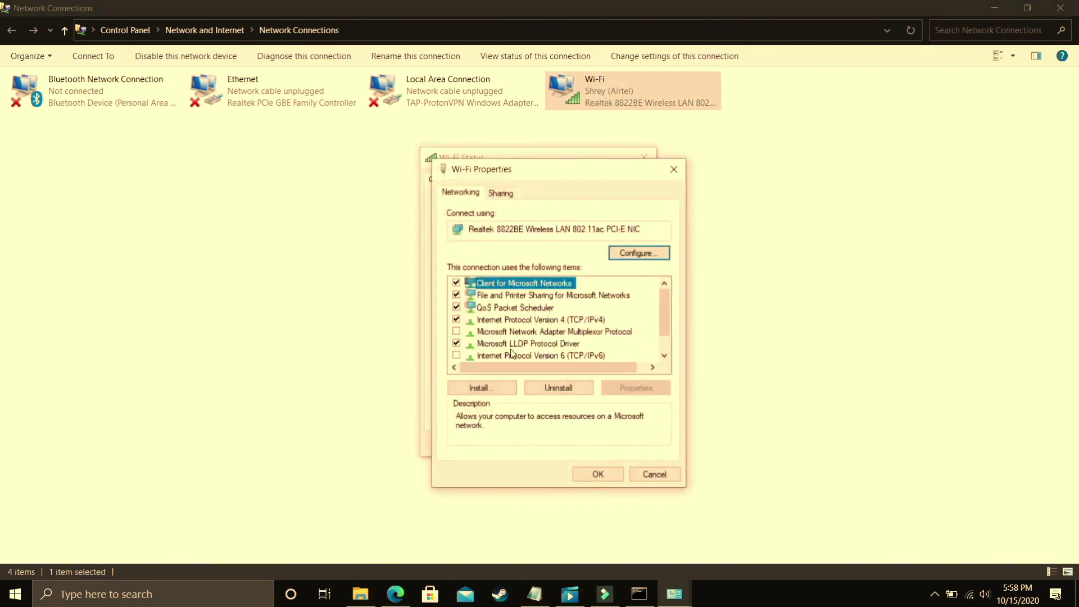
pyautogui.click(552, 322)
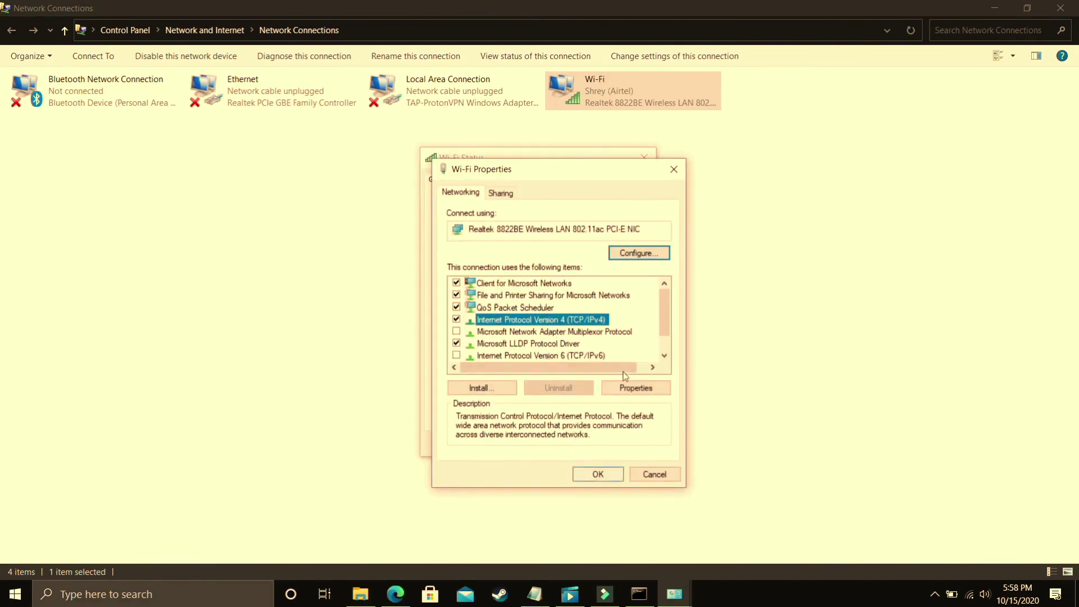
pyautogui.click(615, 386)
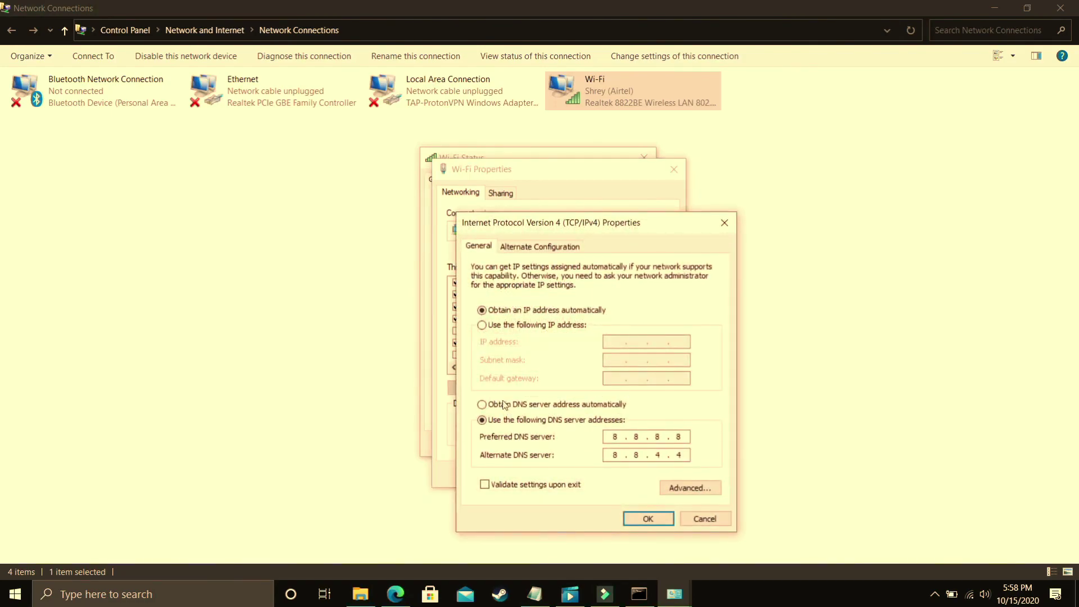
# Step: Clear the old DNS servers and switch to manually entered DNS server addresses
pyautogui.click(500, 406)
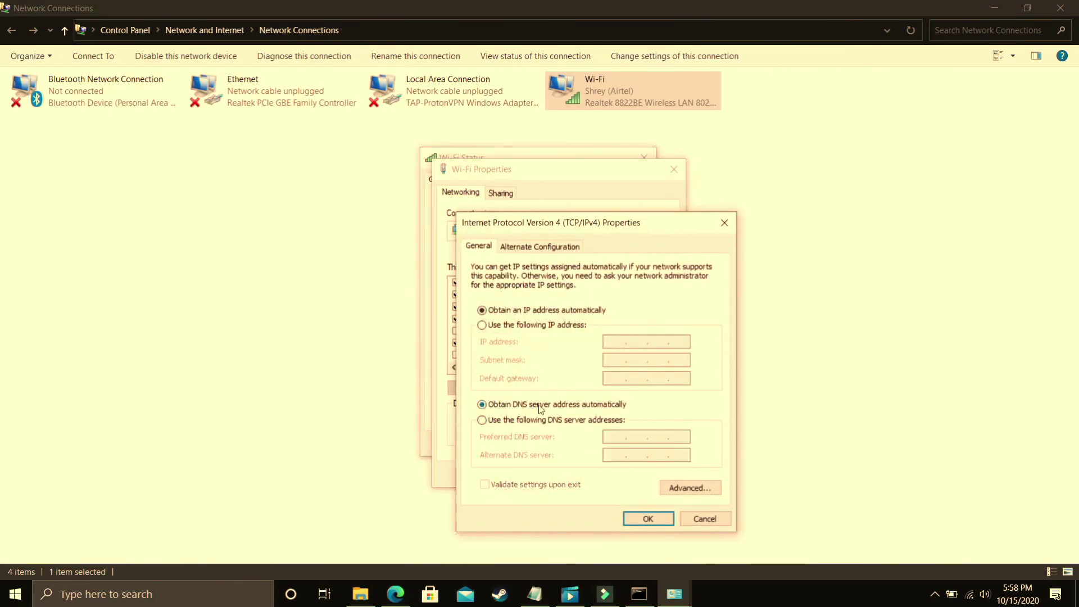
pyautogui.click(493, 420)
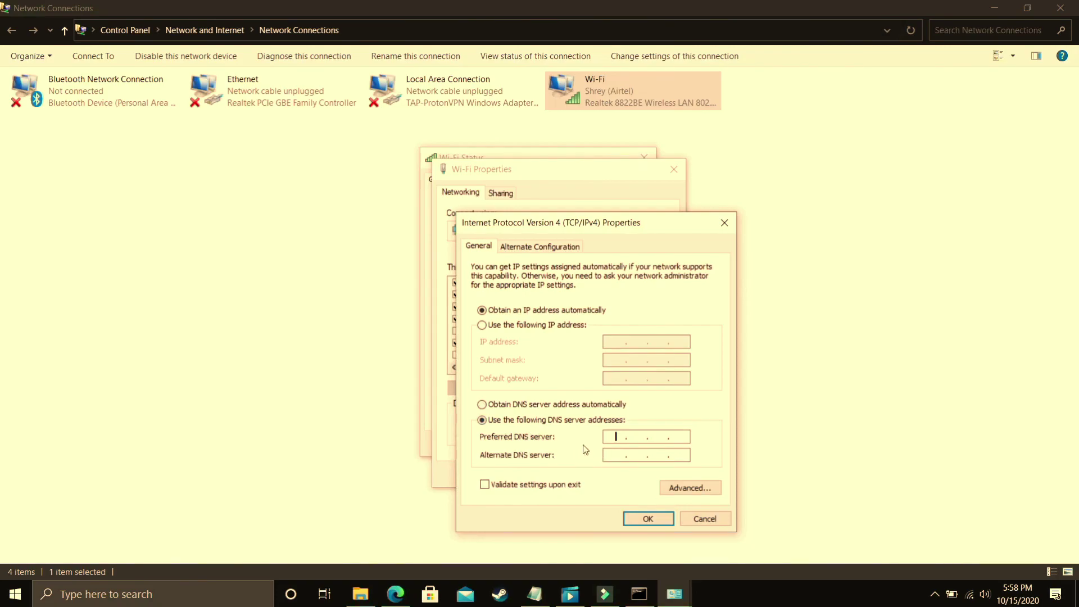
pyautogui.click(644, 600)
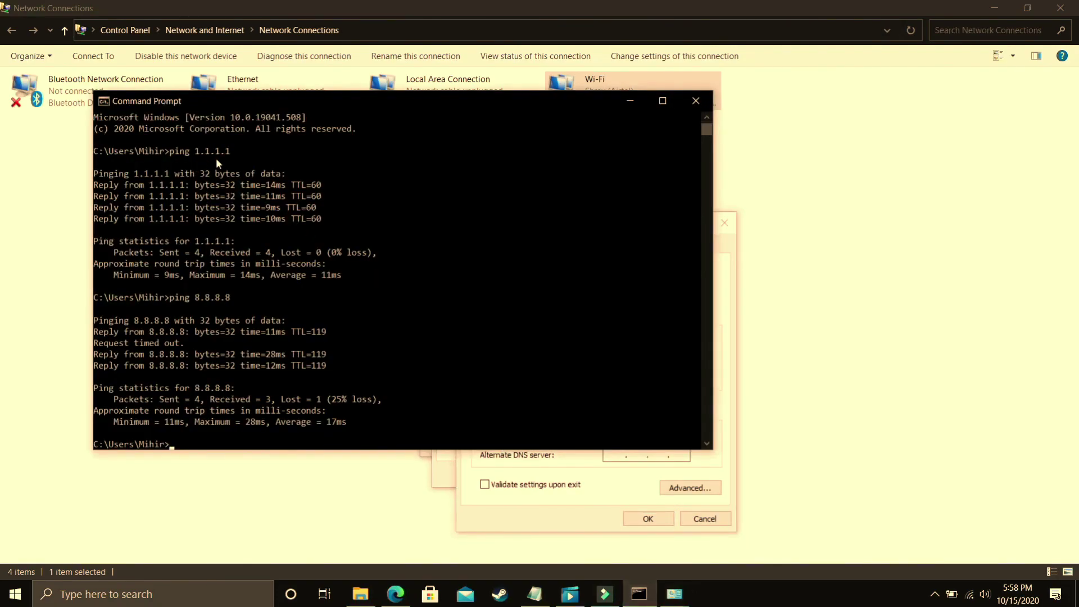
pyautogui.click(575, 487)
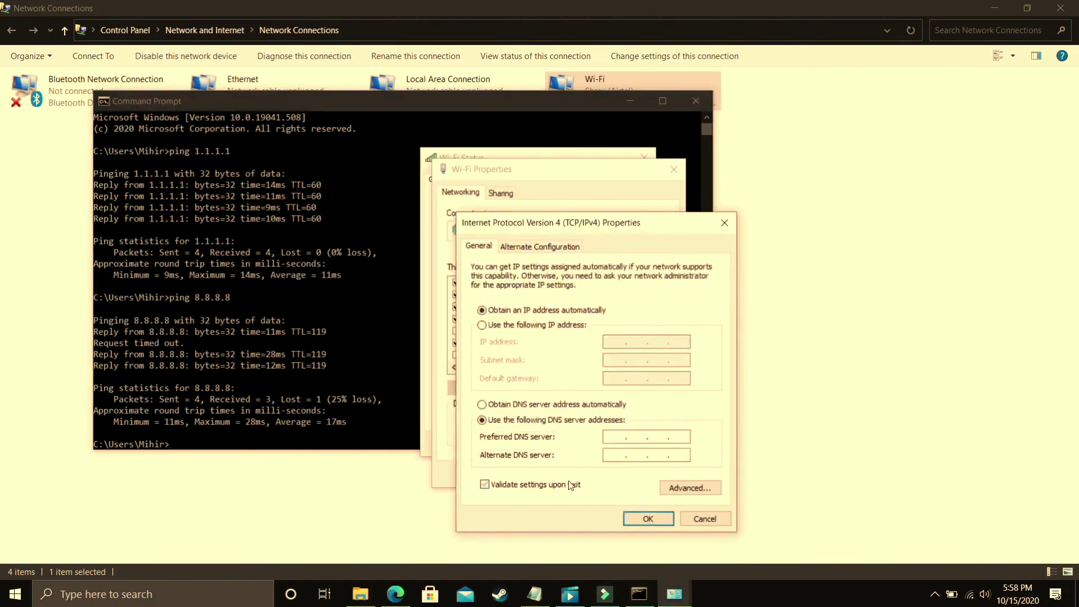
# Step: Enter 8.8.8.8 as the preferred and 8.8.4.4 as the alternate DNS server
pyautogui.click(613, 438)
pyautogui.write('1.1.1.1')
pyautogui.click(625, 453)
pyautogui.write('1.0.0.1')
pyautogui.click(623, 437)
pyautogui.write('8.8.8.8')
pyautogui.press('Tab')
pyautogui.write('8.8.4.4')
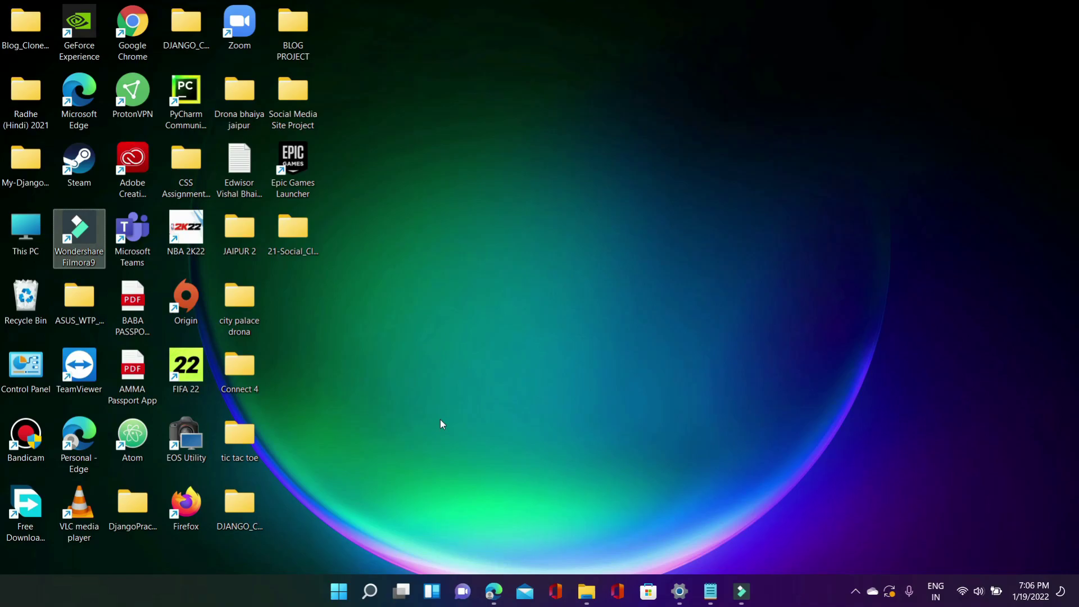
# Step: Switch to Edge and open the Port Forward Rainbow Six Extraction page
pyautogui.press('super+Tab')
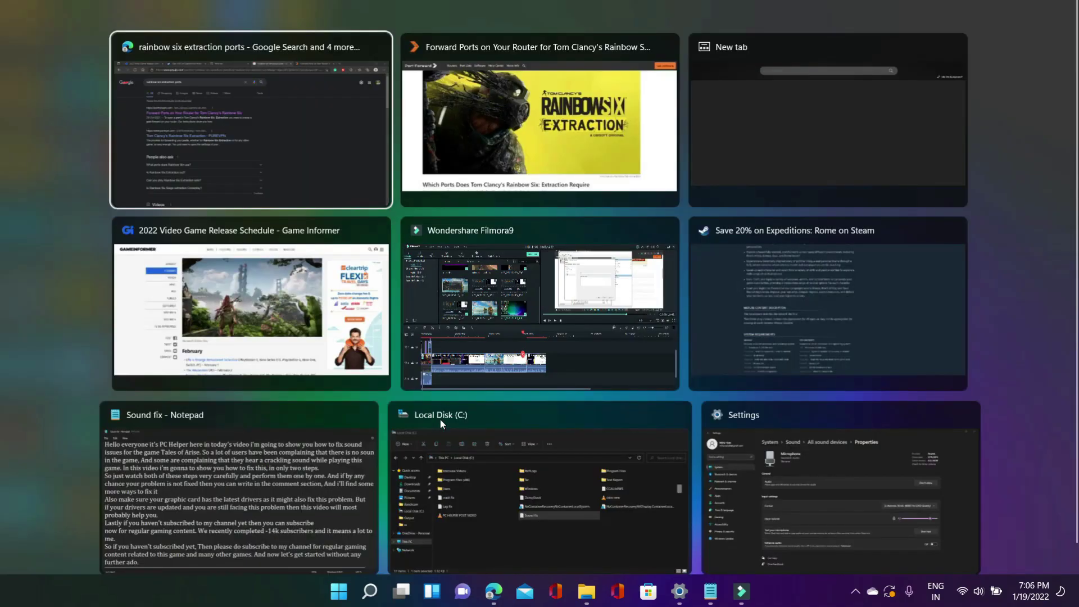
pyautogui.press('Return')
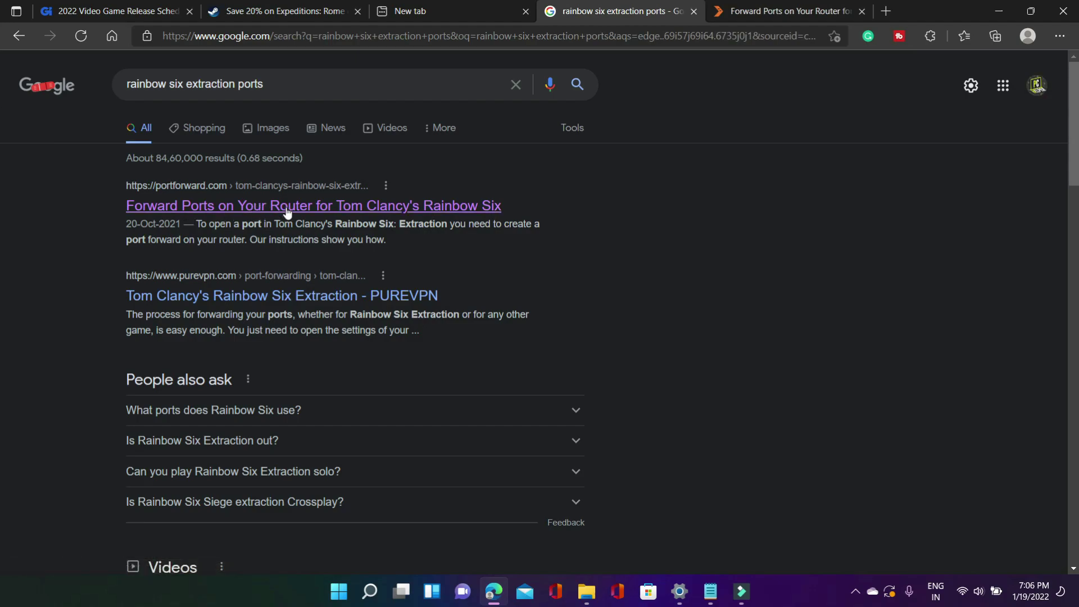
pyautogui.click(433, 208)
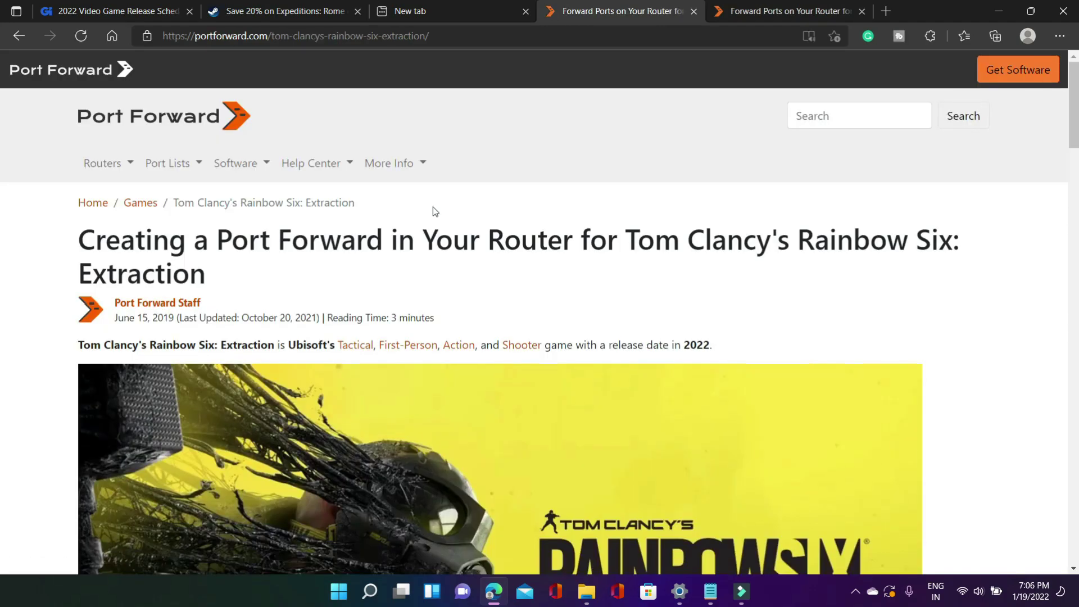
pyautogui.scroll(-10, 261, 309)
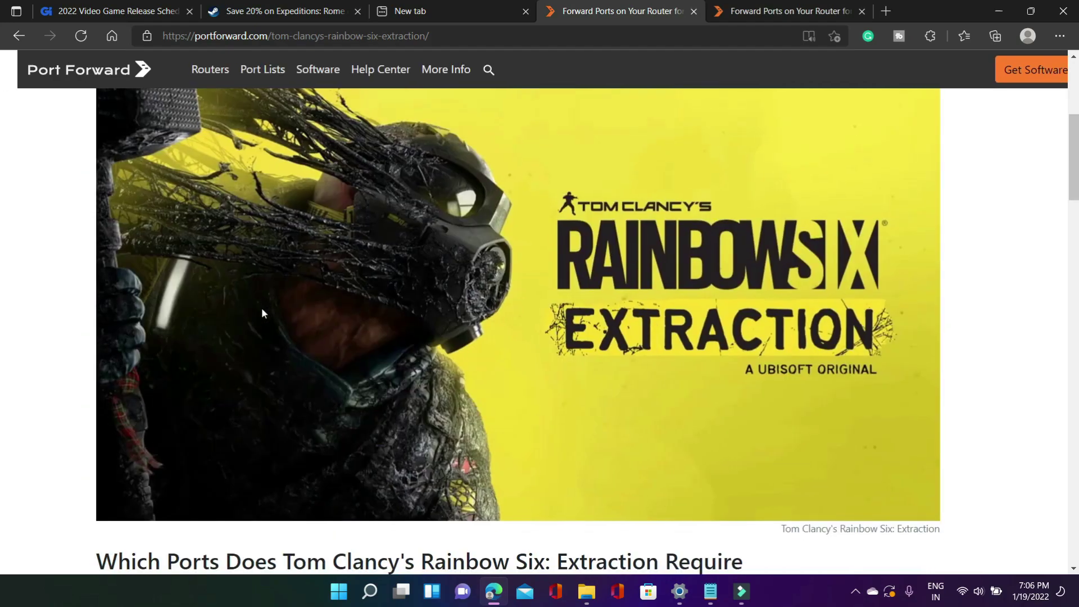
pyautogui.scroll(-1, 261, 309)
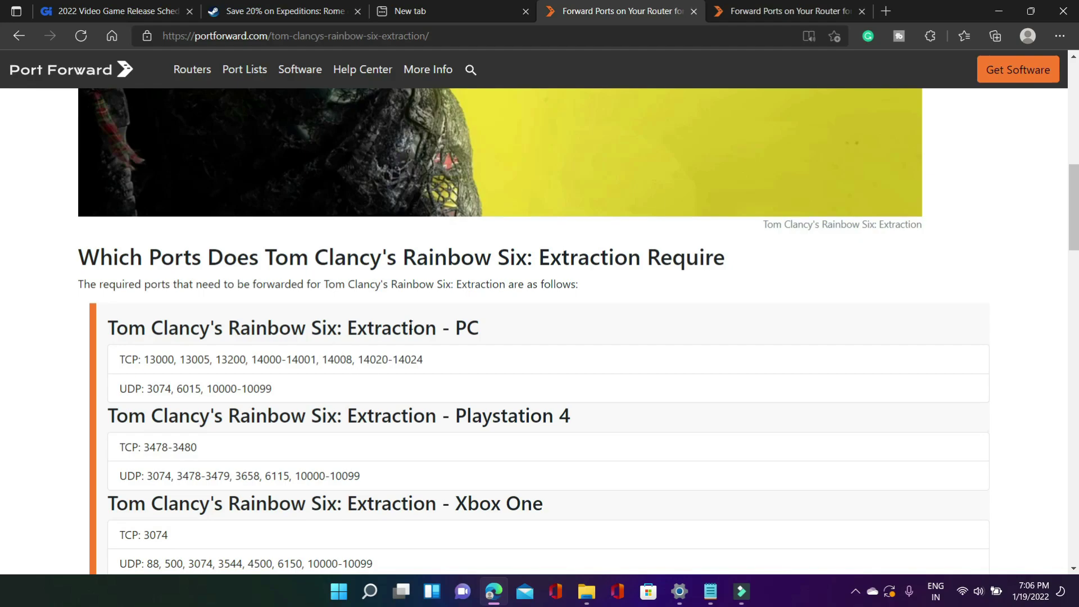
pyautogui.doubleClick(462, 327)
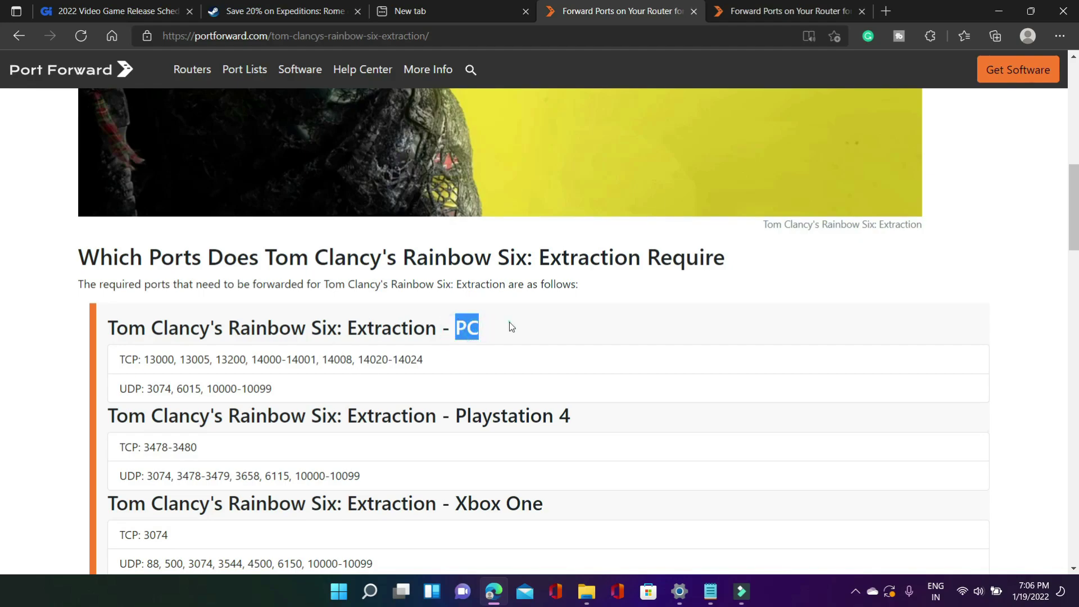
pyautogui.click(511, 325)
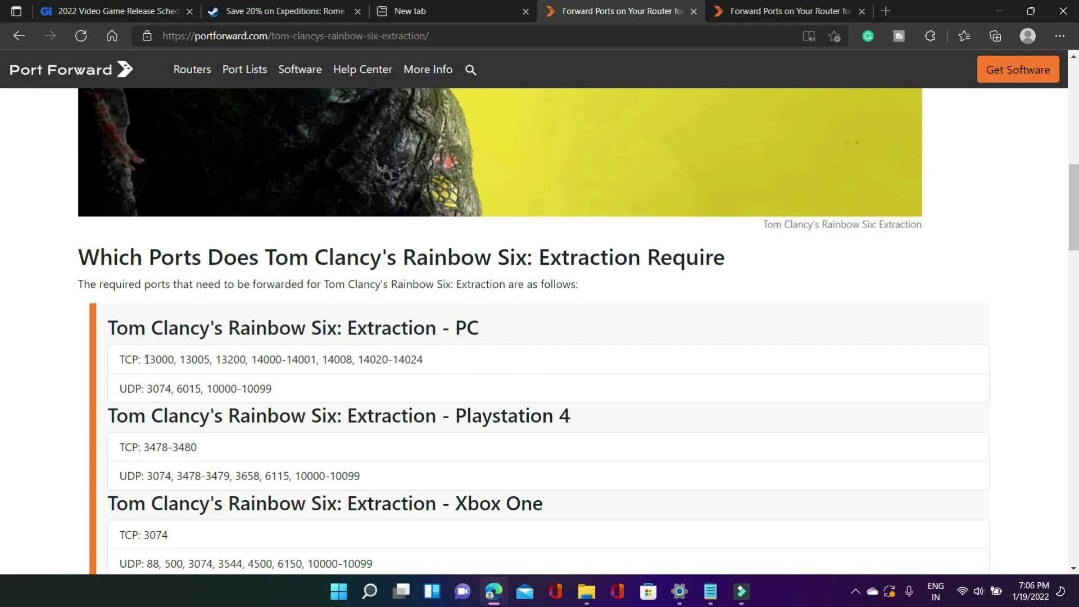
pyautogui.moveTo(145, 358); pyautogui.dragTo(451, 359)
pyautogui.hotkey('ctrl', 'c')
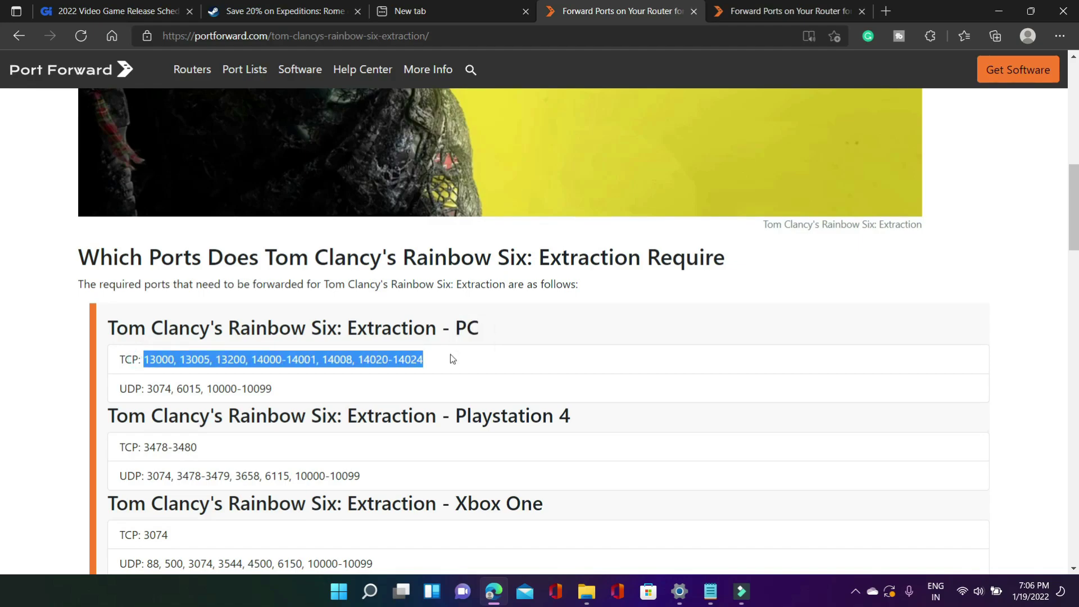
pyautogui.press('super')
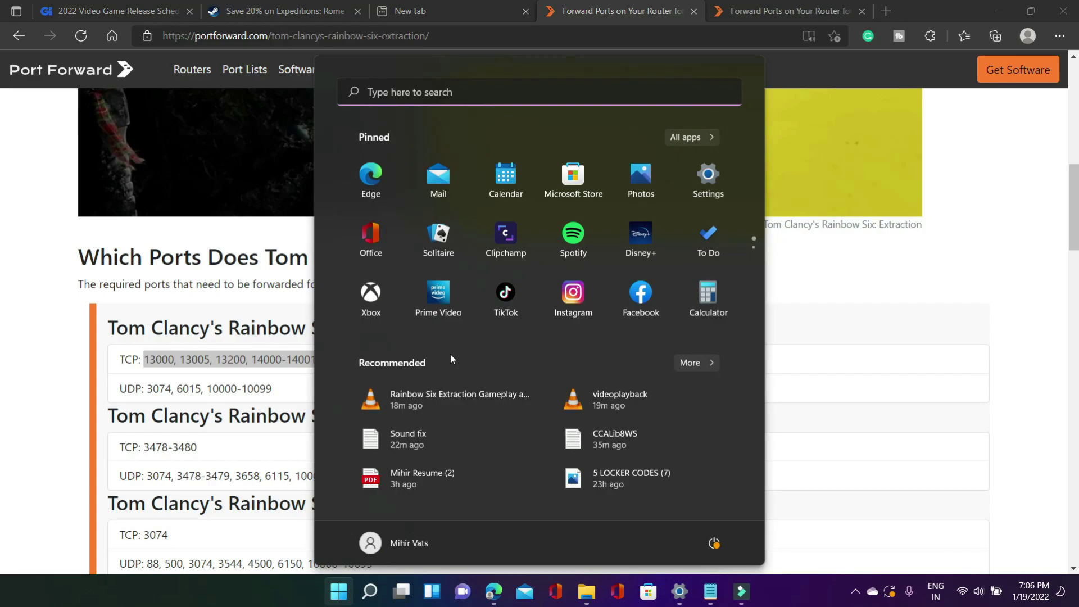
# Step: Launch Windows Defender Firewall with Advanced Security via 'windows de' search and show Inbound Rules
pyautogui.write('windows ')
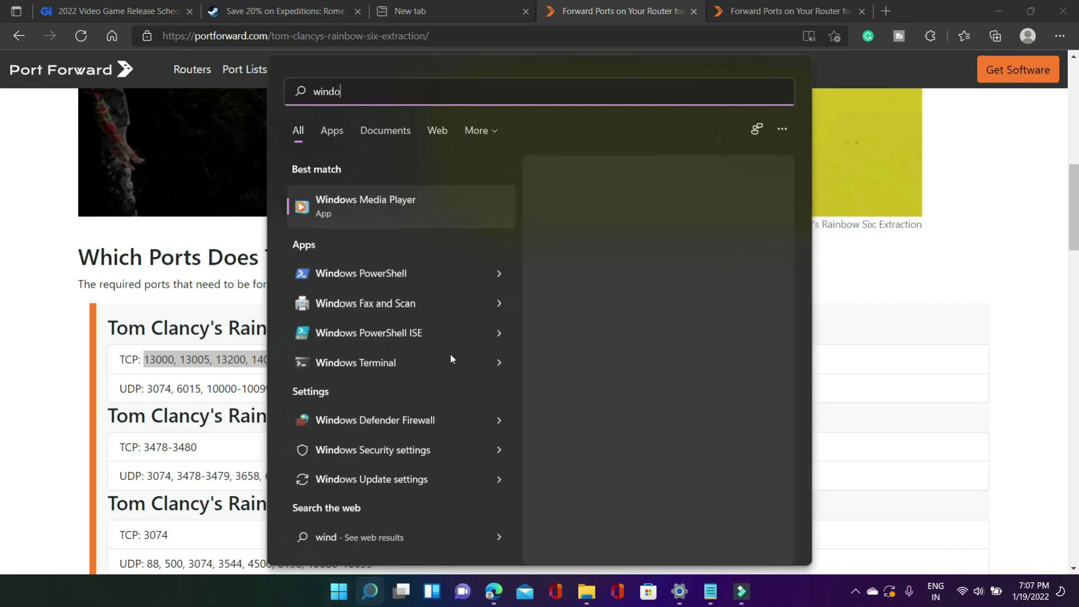
pyautogui.write('de')
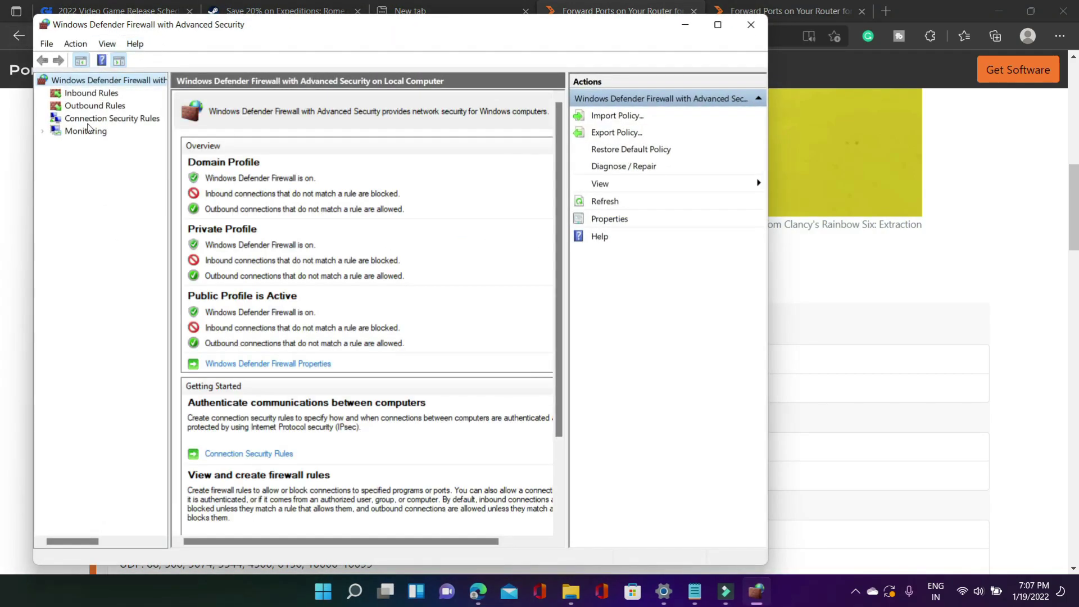
pyautogui.click(87, 95)
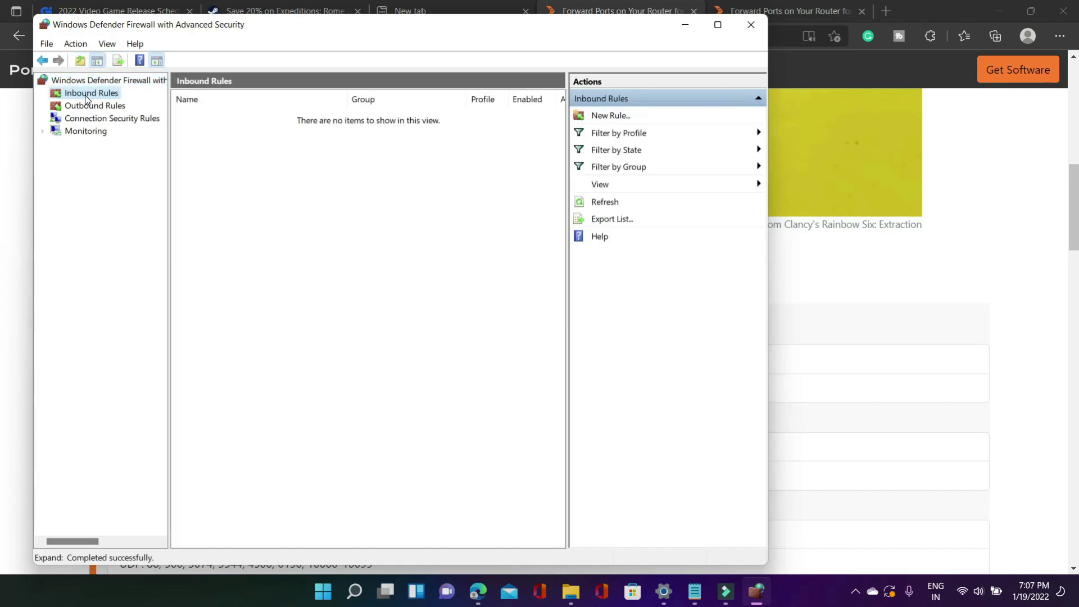
pyautogui.click(601, 115)
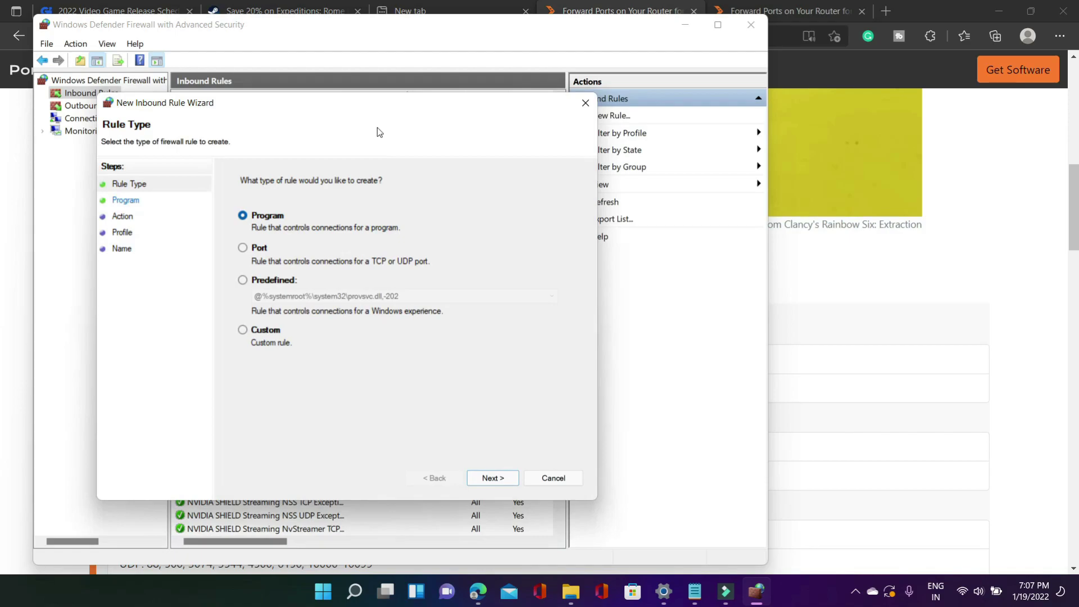
pyautogui.click(258, 248)
pyautogui.click(492, 479)
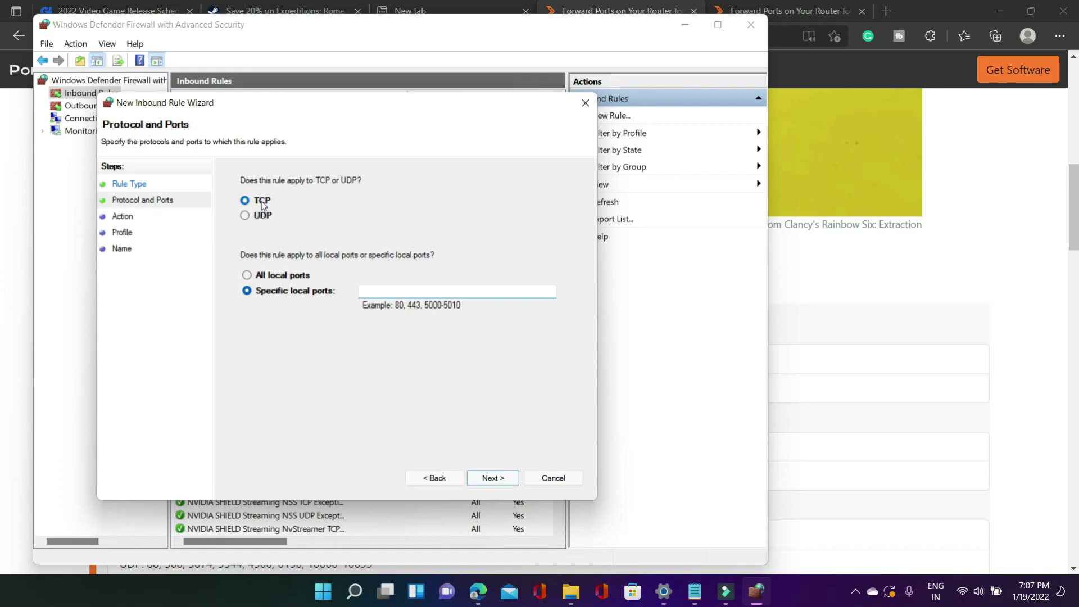
pyautogui.click(856, 277)
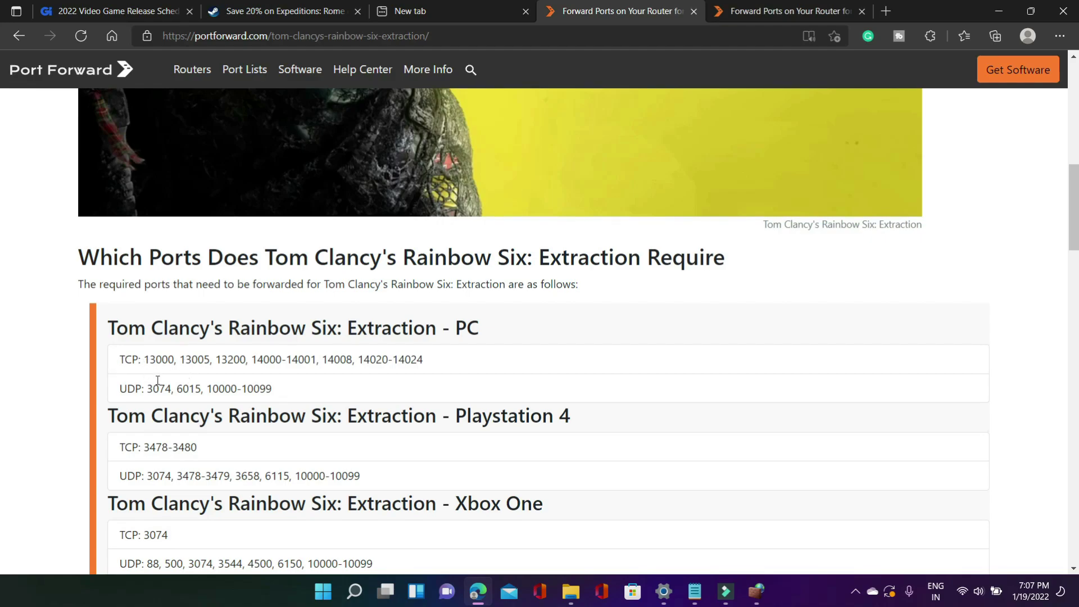
pyautogui.click(757, 592)
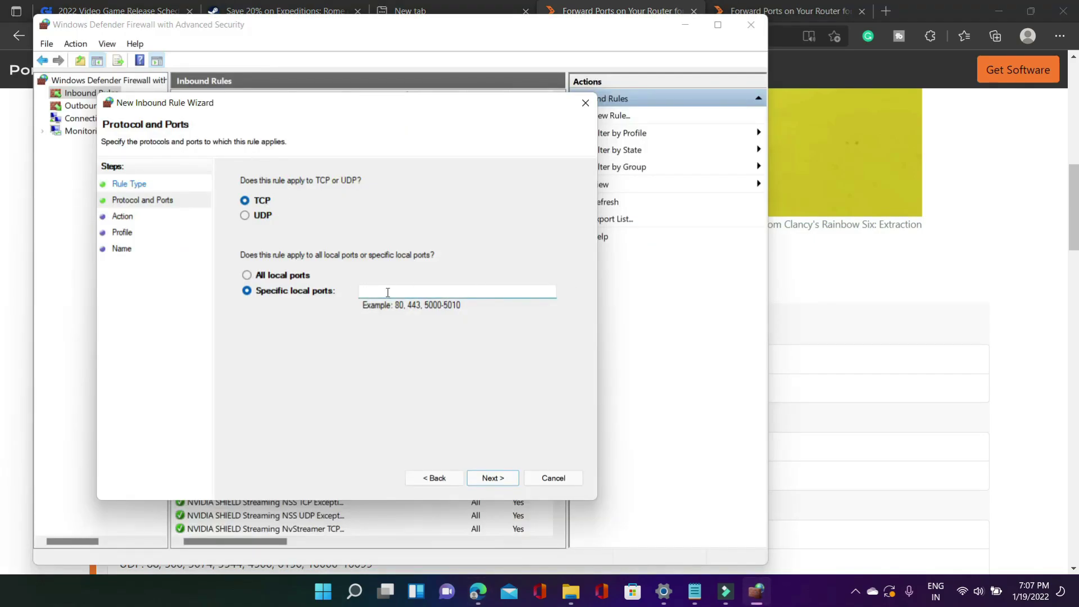
pyautogui.hotkey('ctrl', 'v')
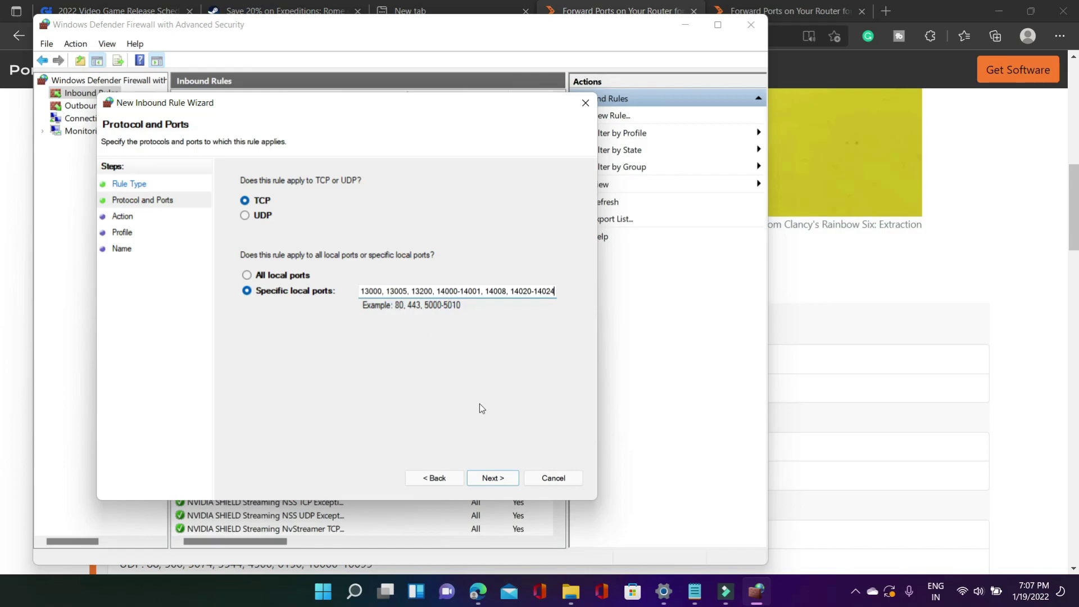
pyautogui.click(494, 481)
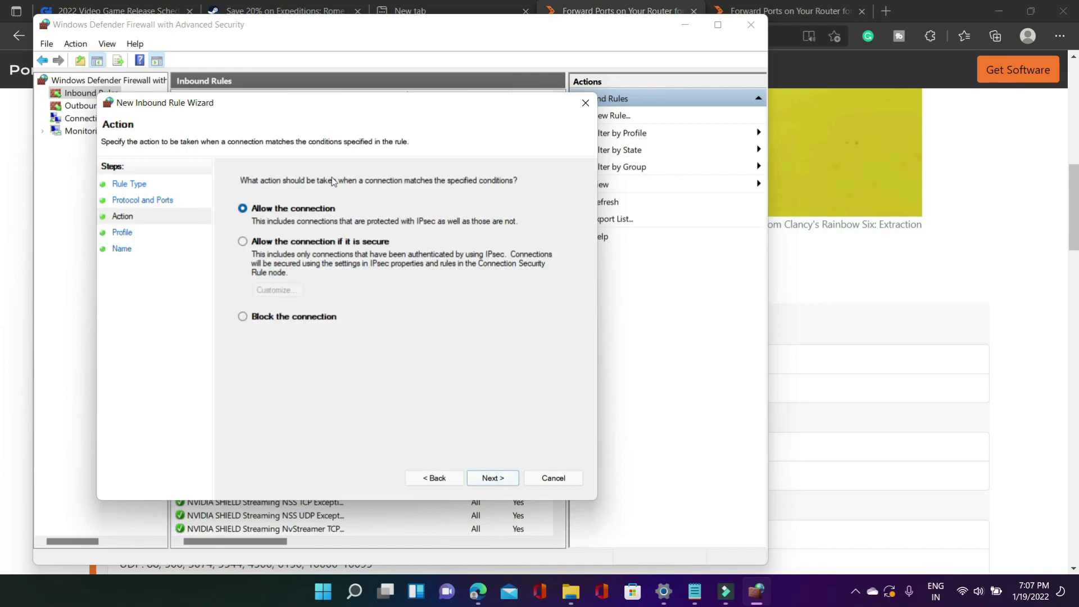
pyautogui.click(493, 479)
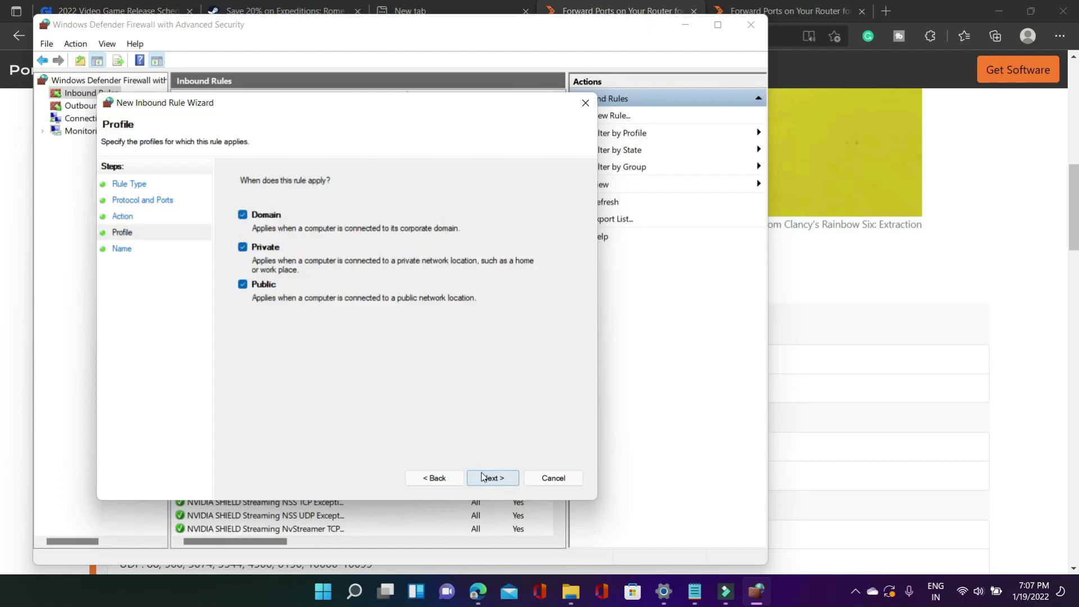
pyautogui.click(491, 478)
pyautogui.click(287, 241)
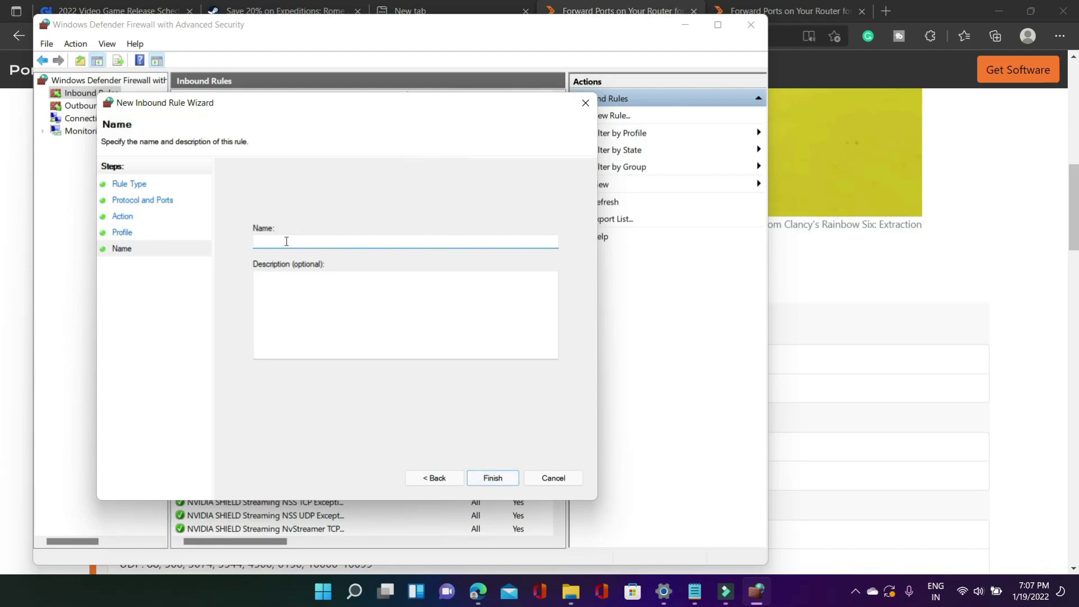
pyautogui.write('Rainbow Six Extraction')
pyautogui.click(499, 478)
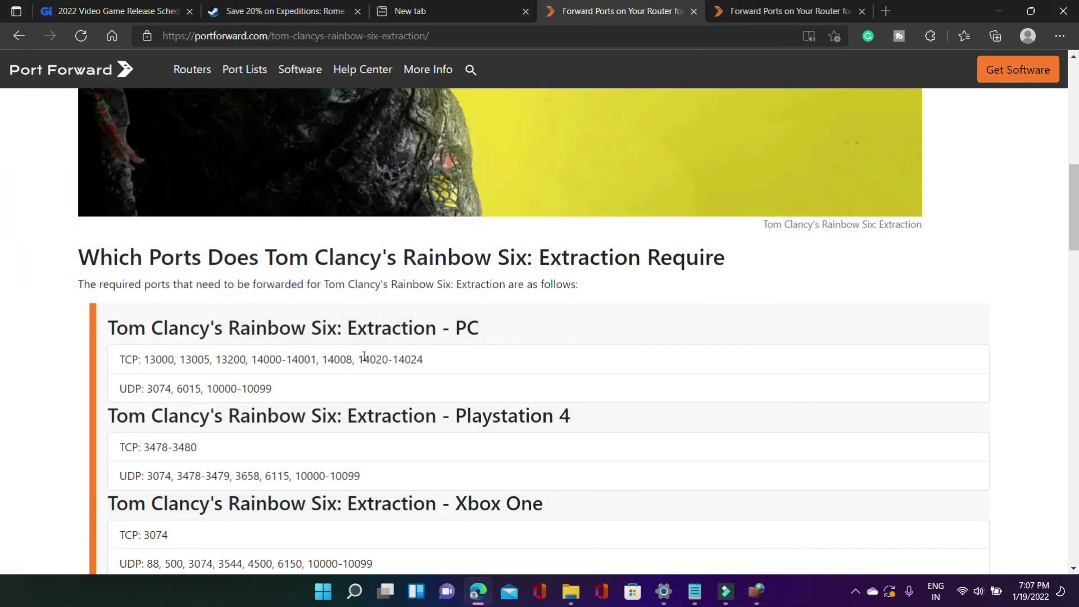
pyautogui.moveTo(147, 389); pyautogui.dragTo(275, 392)
pyautogui.hotkey('ctrl', 'c')
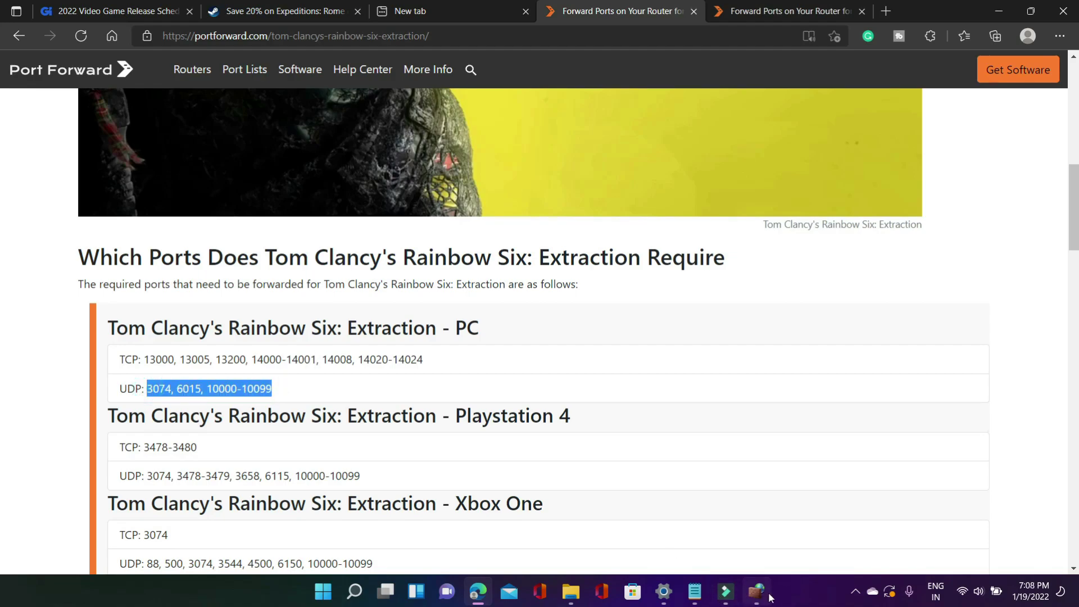
pyautogui.click(769, 596)
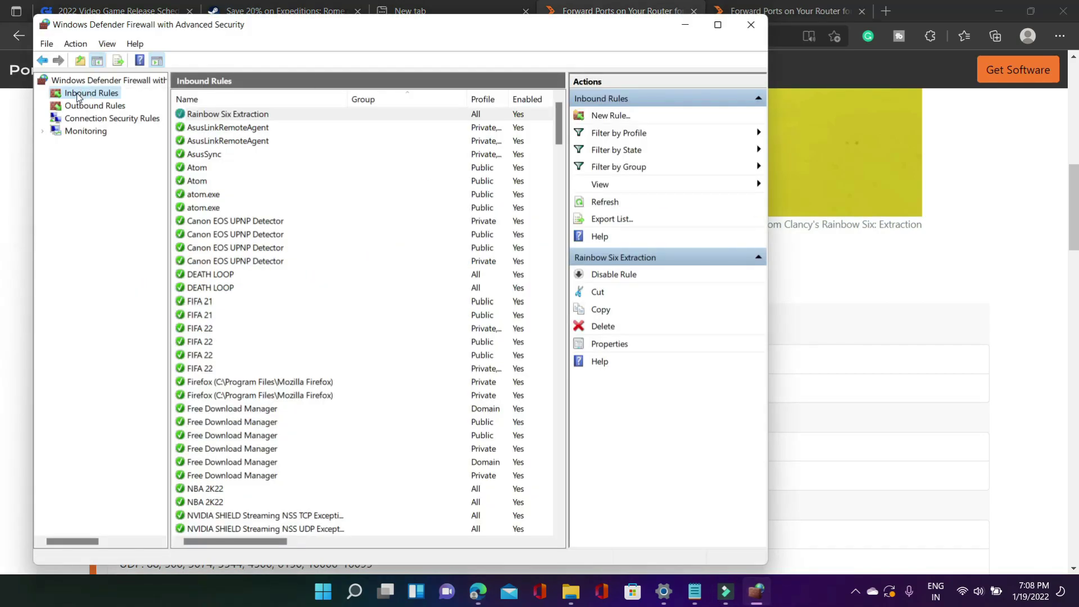
pyautogui.click(610, 116)
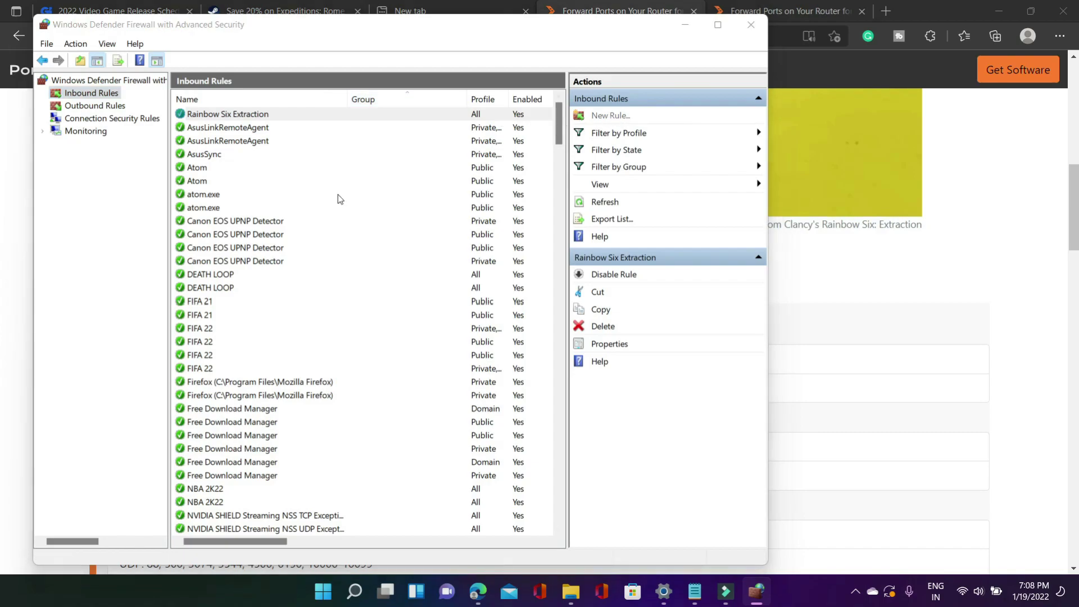
pyautogui.click(284, 272)
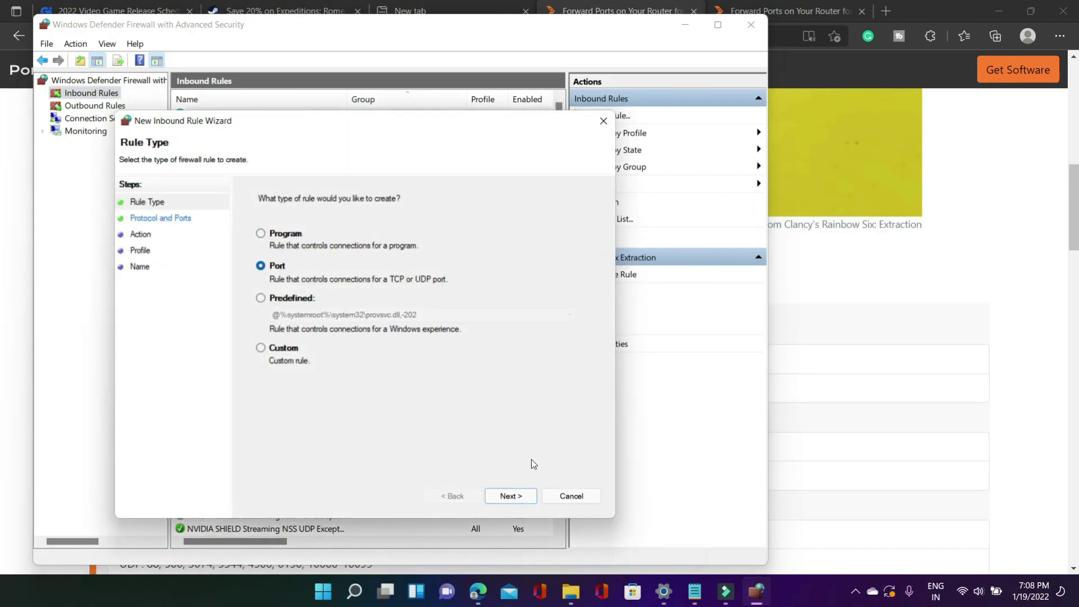
pyautogui.click(509, 497)
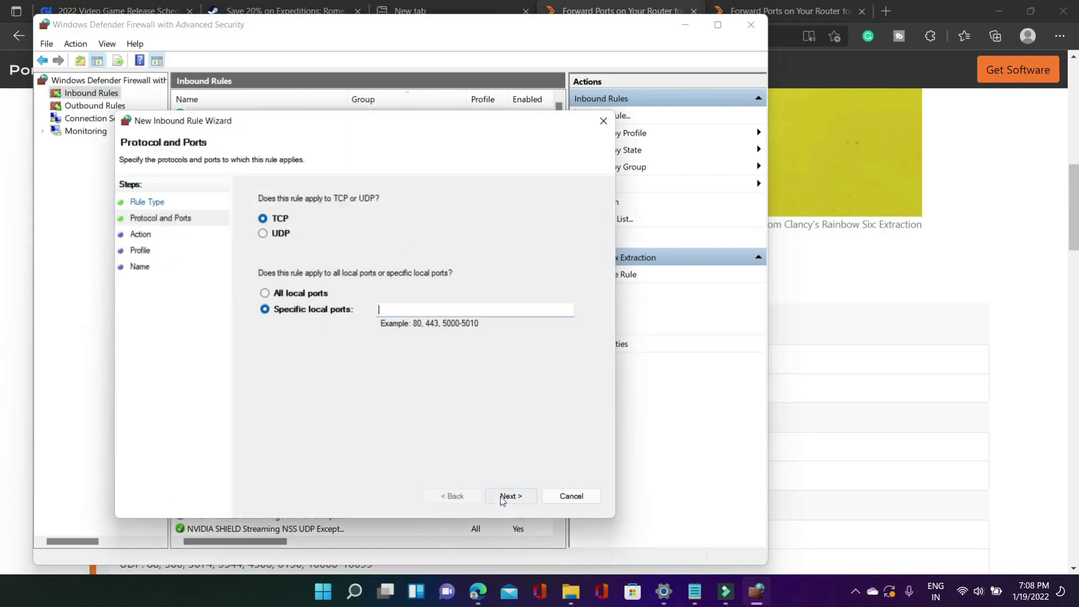
pyautogui.click(281, 235)
pyautogui.click(400, 313)
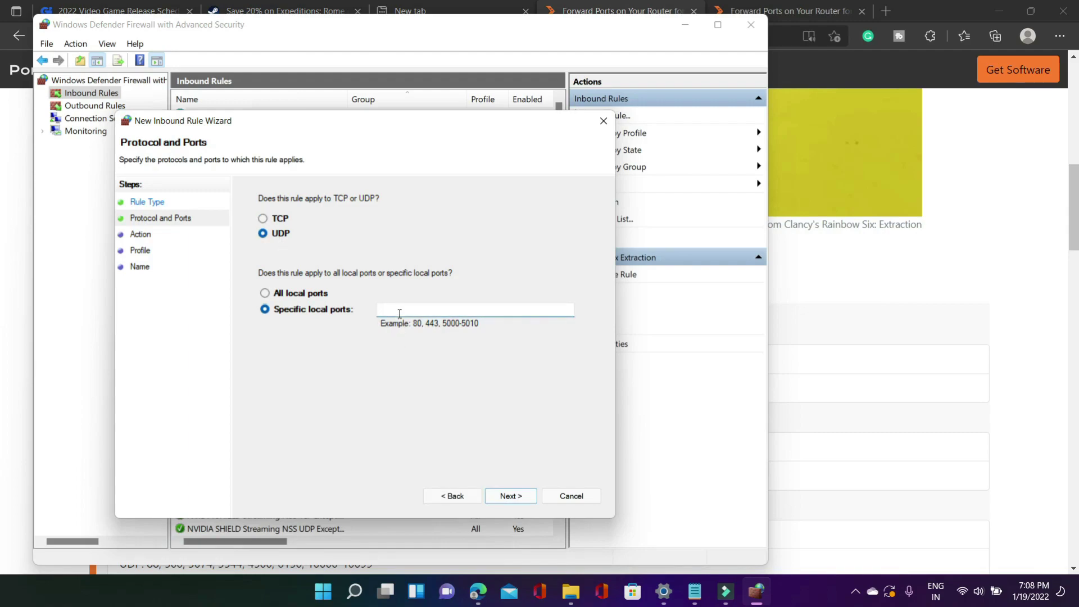
pyautogui.hotkey('ctrl', 'v')
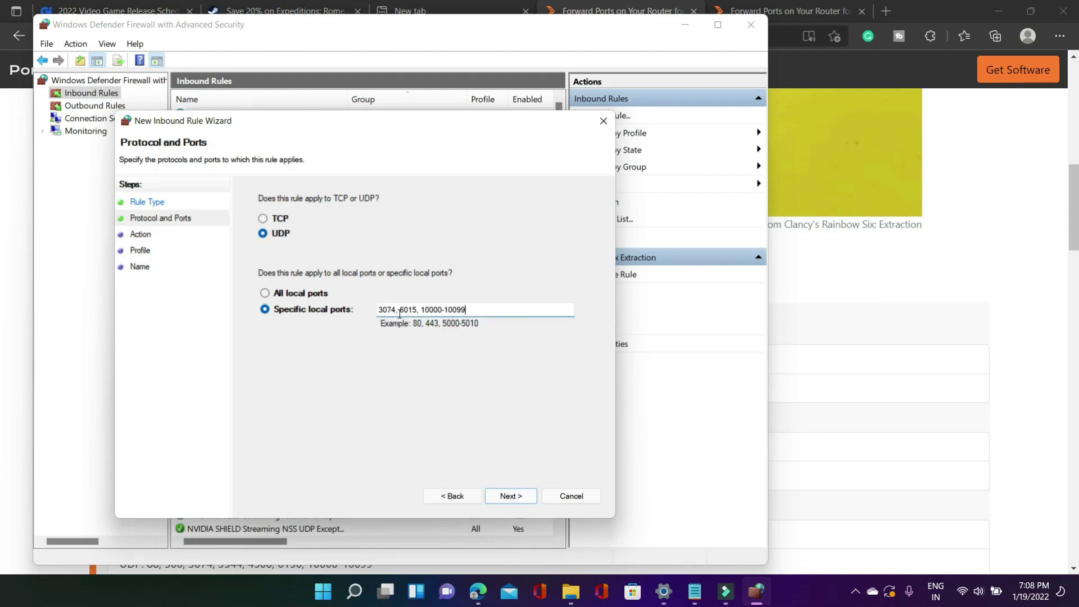
pyautogui.click(509, 497)
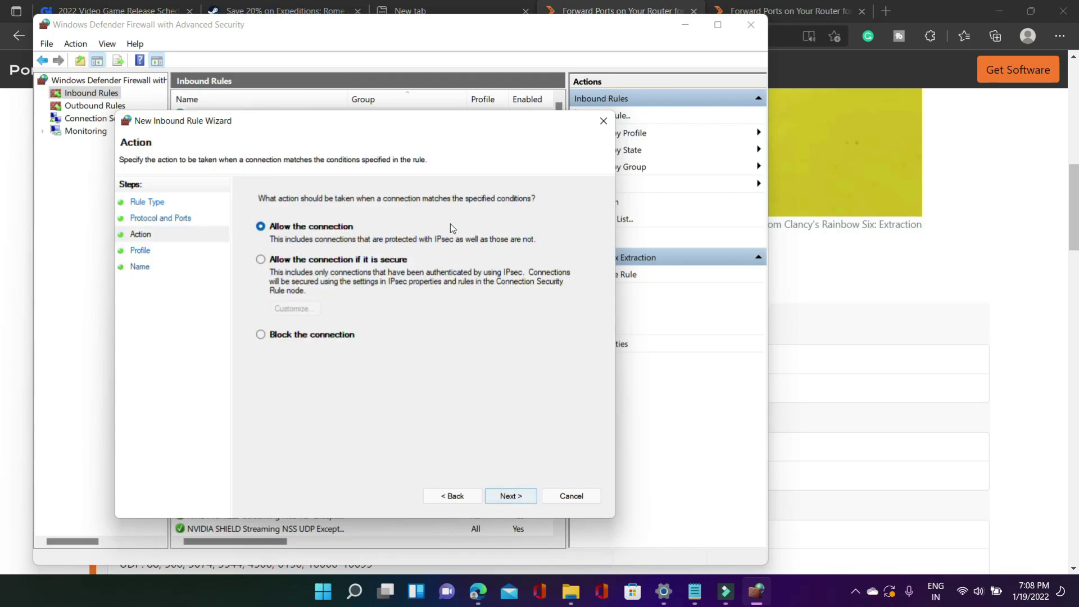
pyautogui.click(509, 496)
pyautogui.click(511, 496)
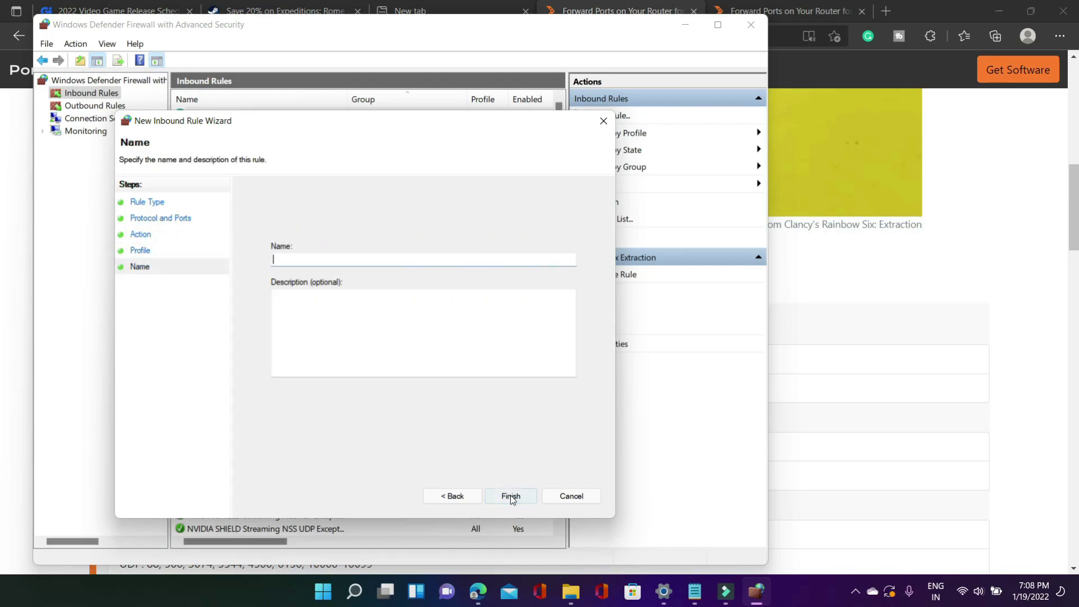
pyautogui.write('Rainb')
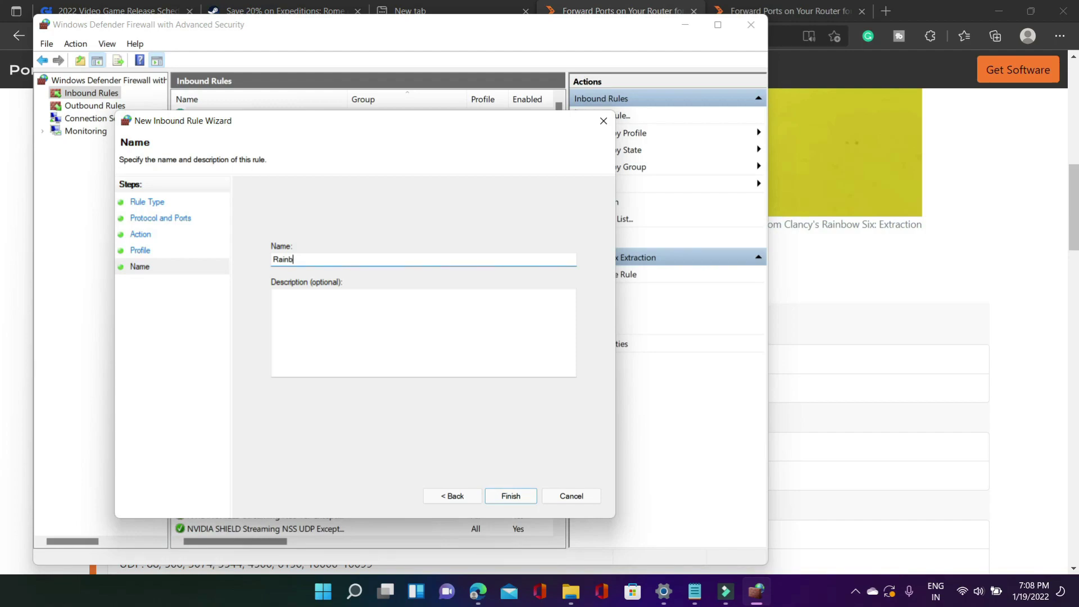
pyautogui.write('ow Six Extaction')
pyautogui.click(515, 497)
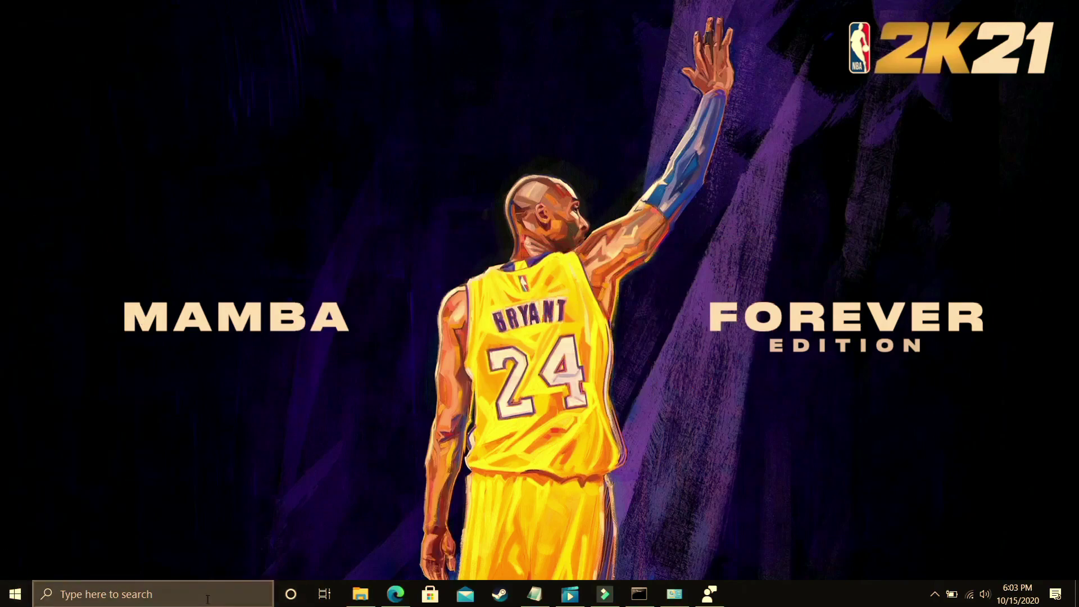
# Step: Open Command Prompt from search and run ipconfig /flushdns to clear the DNS resolver cache
pyautogui.click(207, 599)
pyautogui.write('cmd')
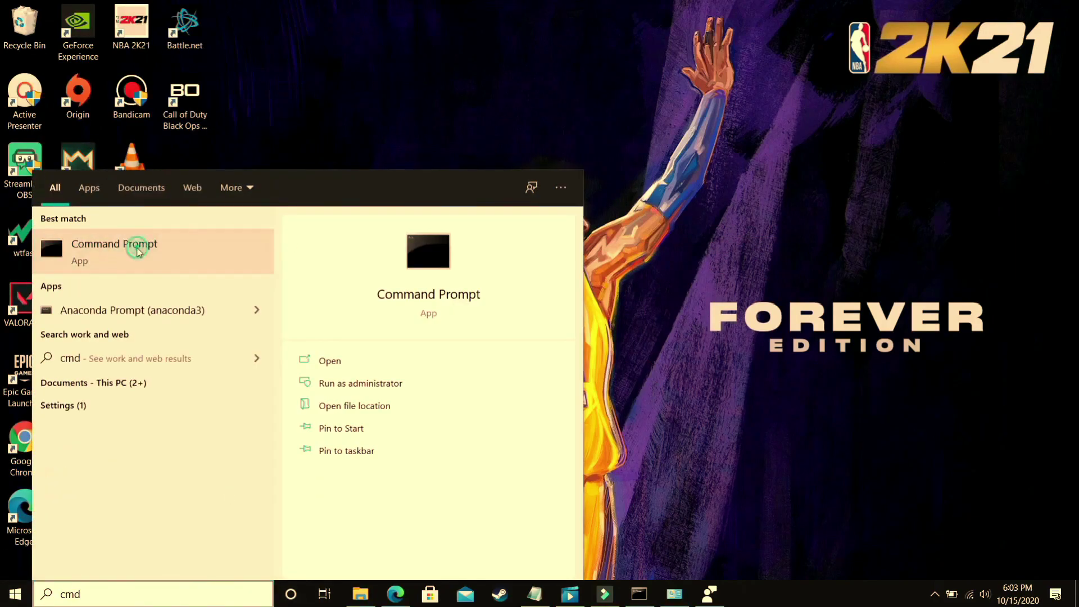
pyautogui.click(137, 244)
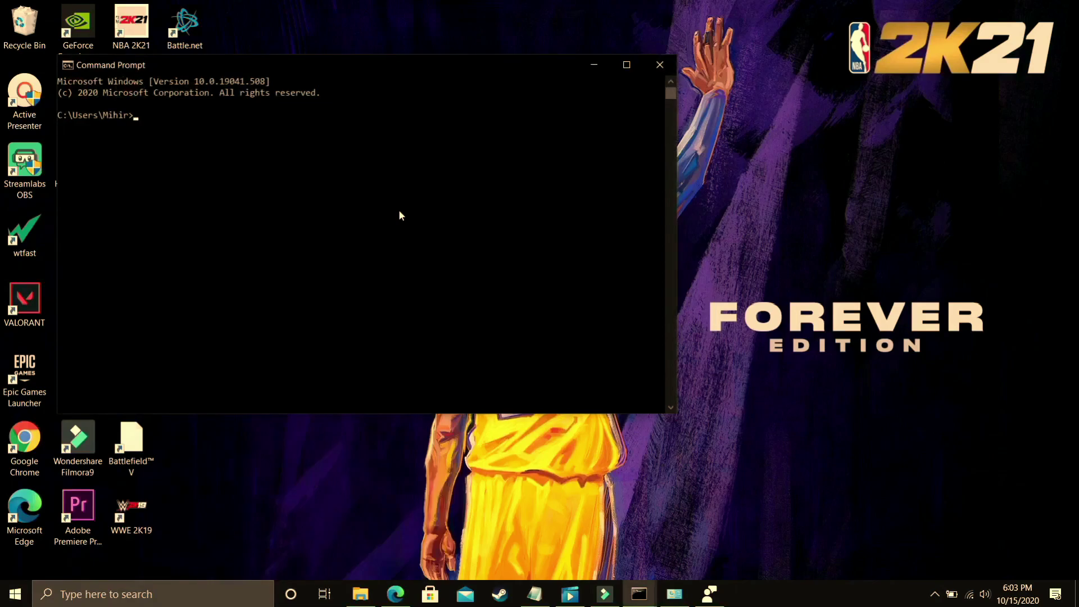
pyautogui.write('ipconfig /flushdns')
pyautogui.press('Return')
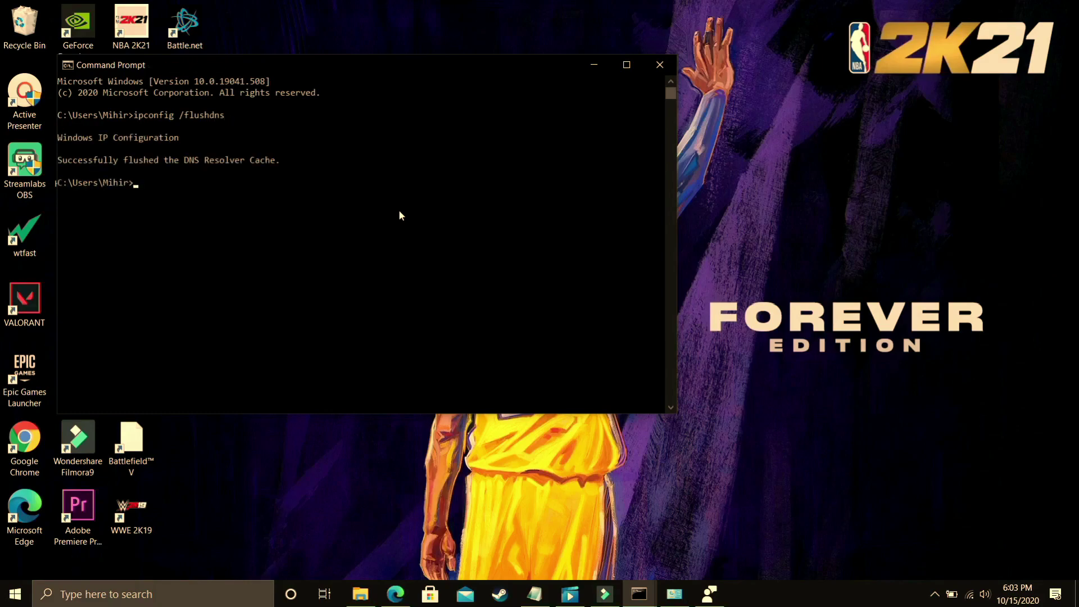